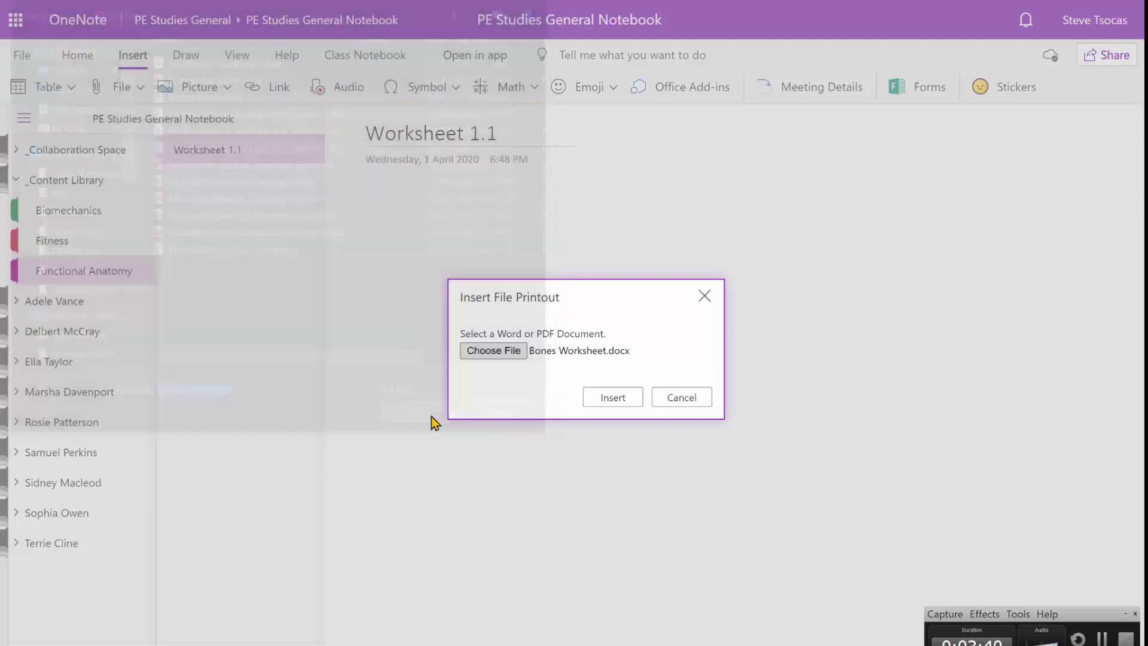
Step: Insert Bones Worksheet.docx as a file printout on the Worksheet 1.1 page
left_click(607, 397)
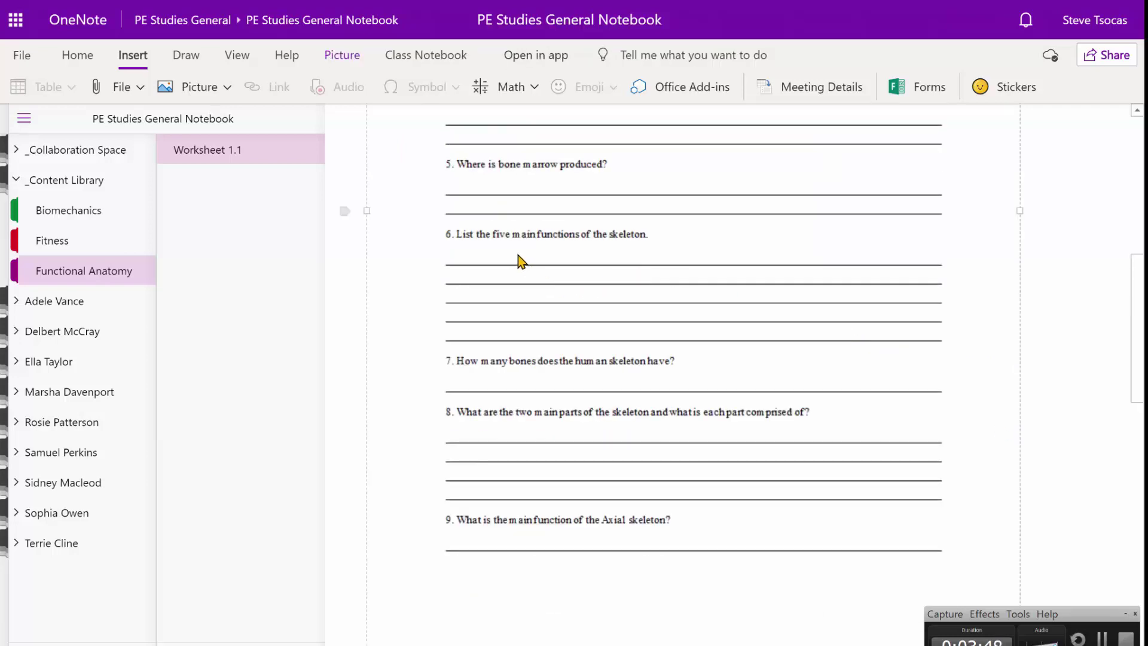
scroll(1142, 326, "up", 8)
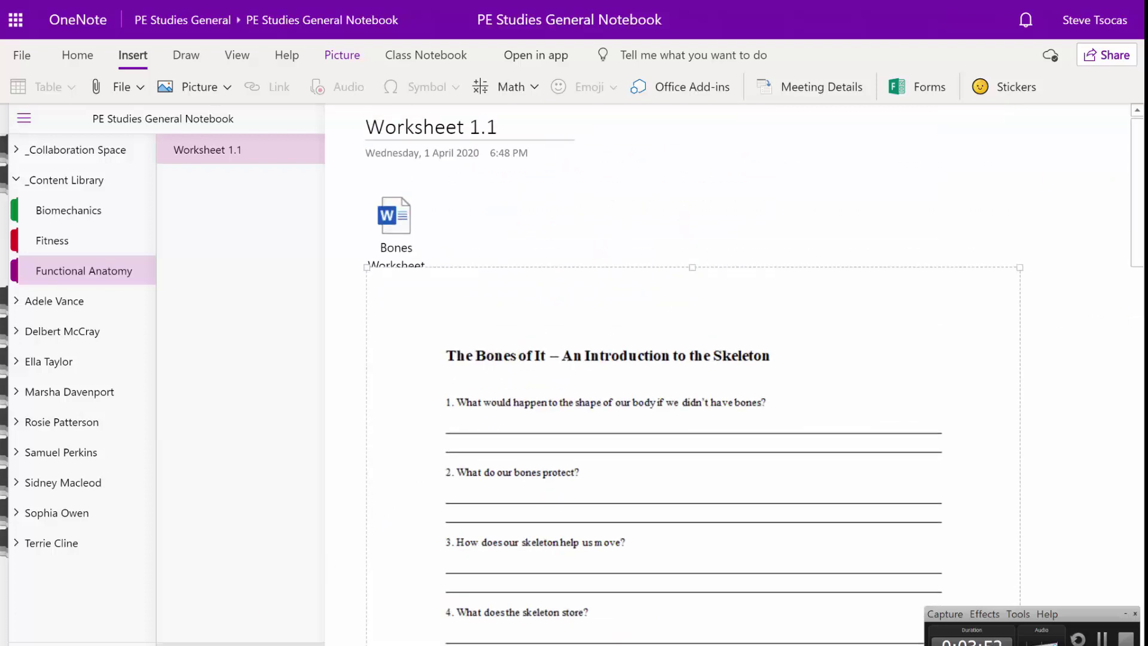
Step: Copy all of the worksheet's text from Word and paste it into a new untitled page in the Functional Anatomy section
left_click(203, 641)
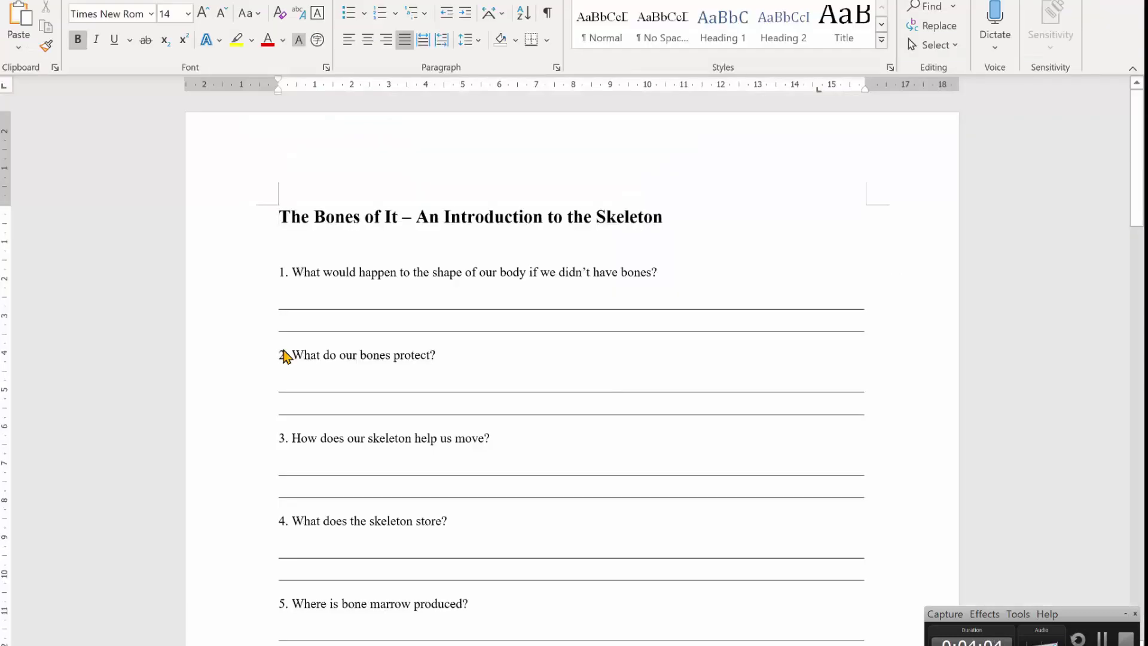
key("ctrl+a")
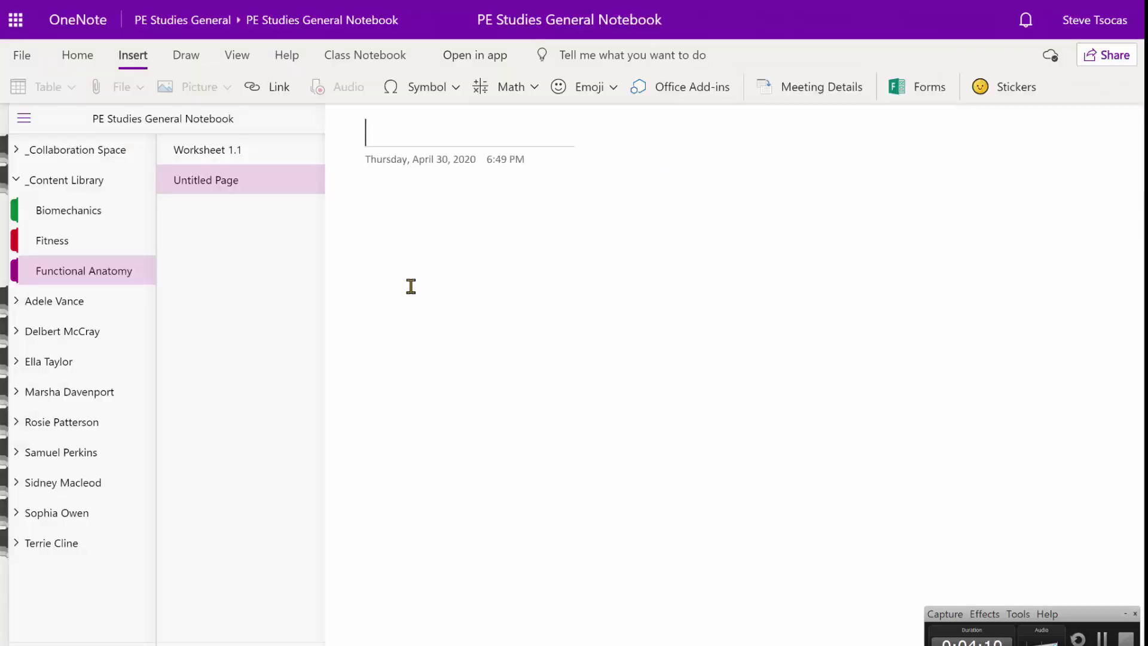
key("Return")
key("ctrl+v")
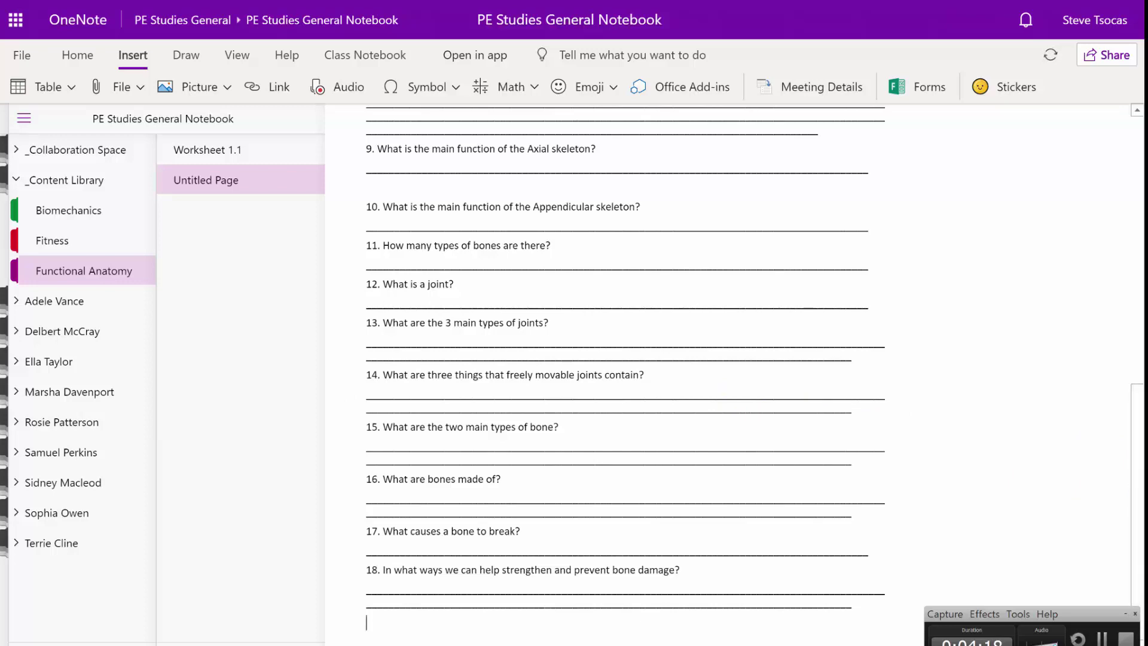
left_click_drag(1138, 475, 1139, 123)
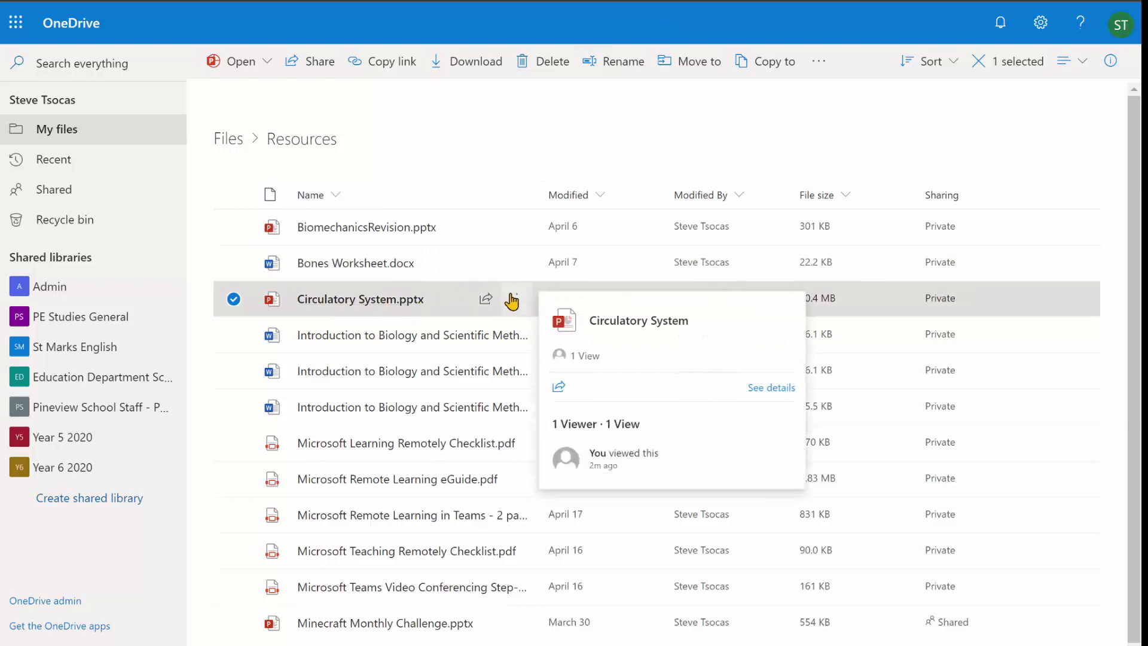
Step: Copy a sharing link for Circulatory System.pptx in OneDrive and embed it on the Circulatory System page of the OneNote notebook
left_click(479, 300)
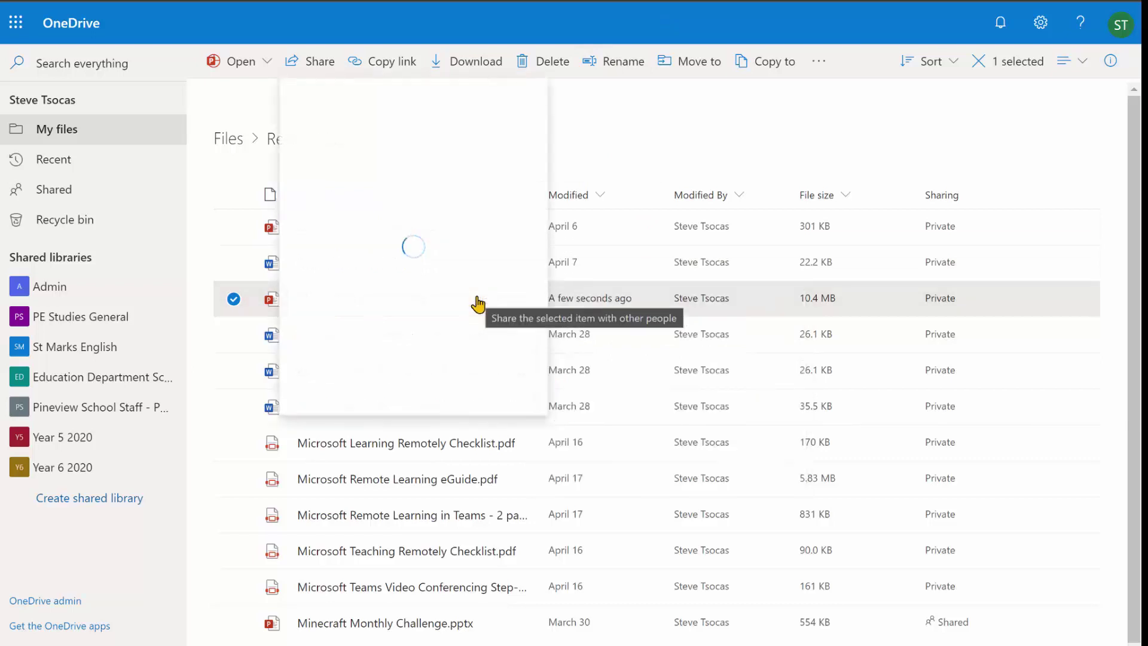
left_click(322, 354)
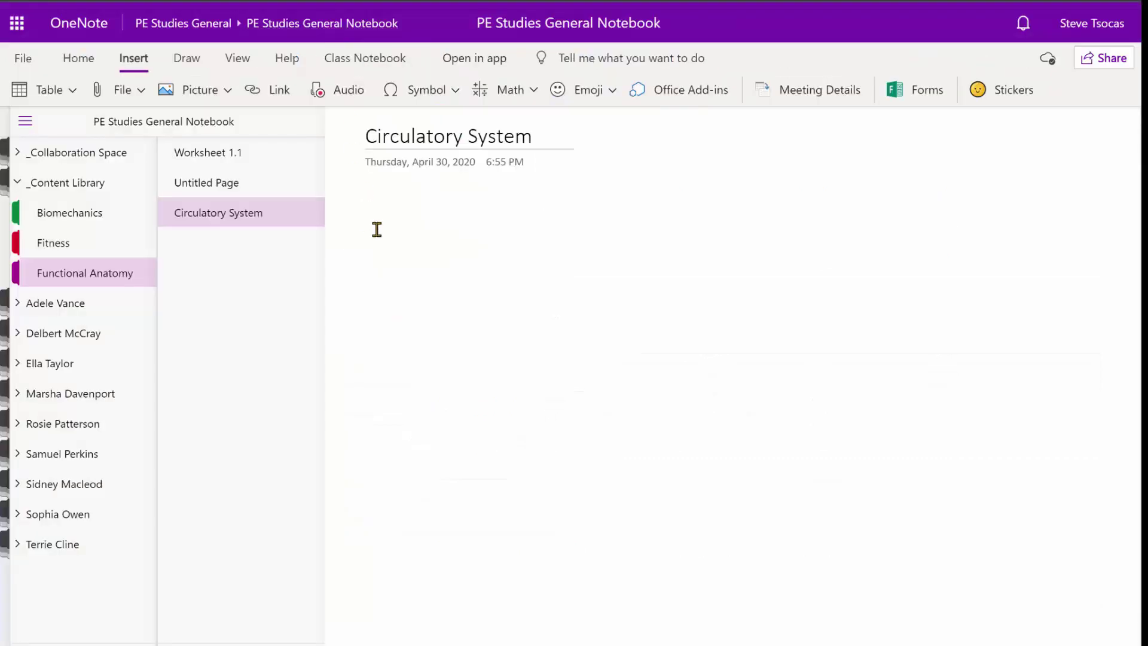
key("ctrl+v")
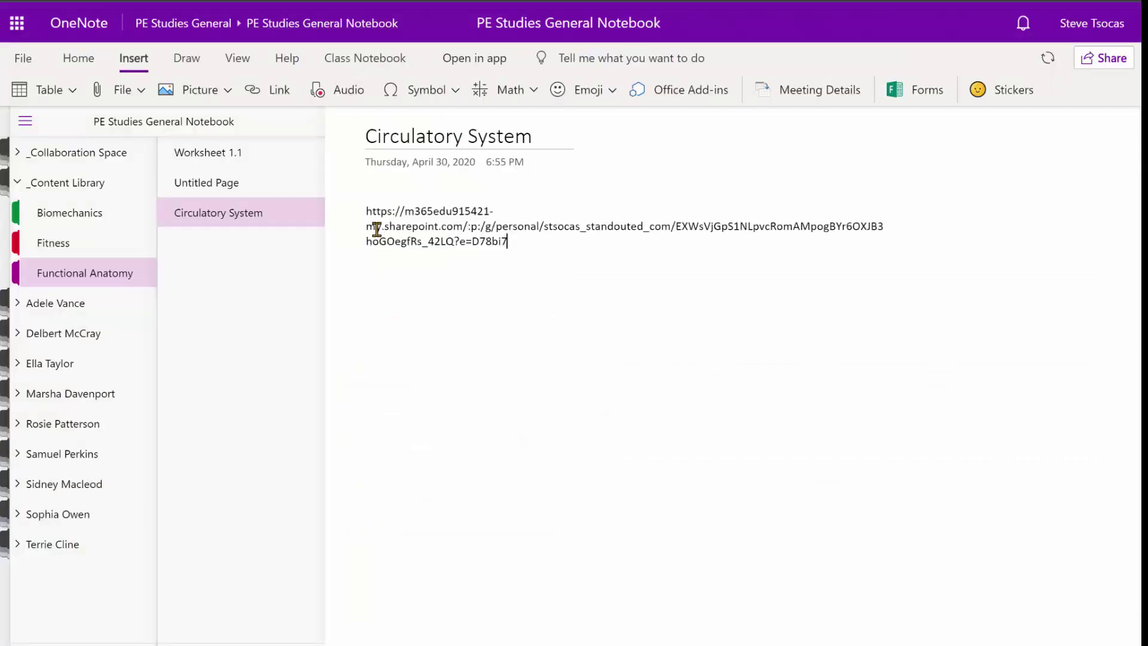
key("Return")
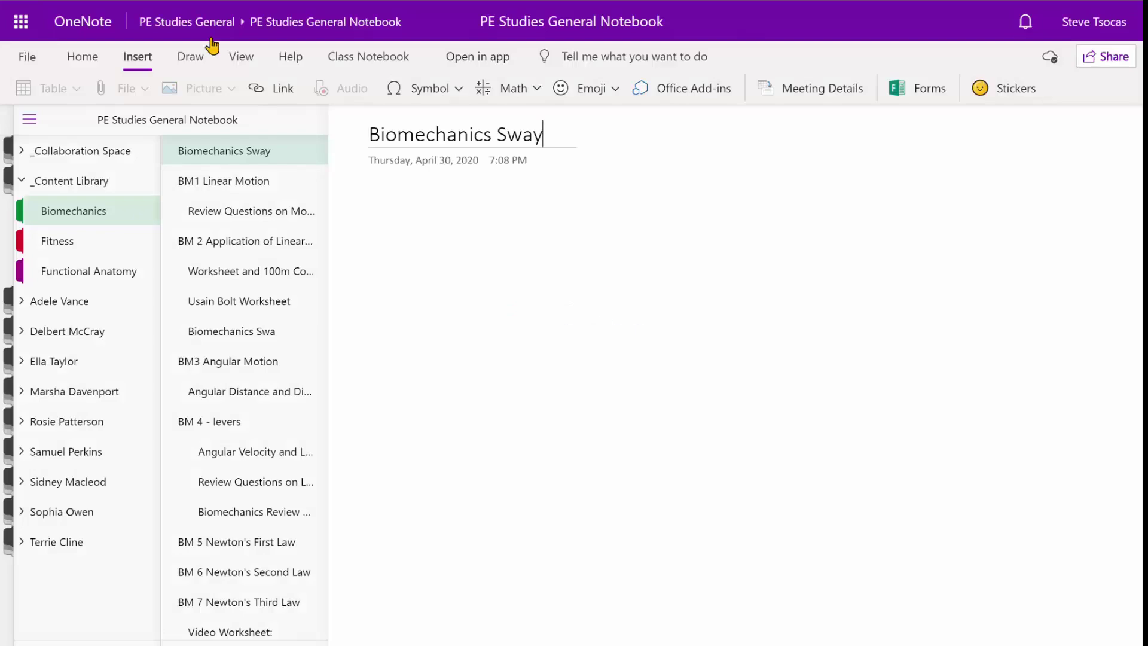
Step: Embed the Sway in the body of the Biomechanics Sway page by pasting its link
left_click(411, 210)
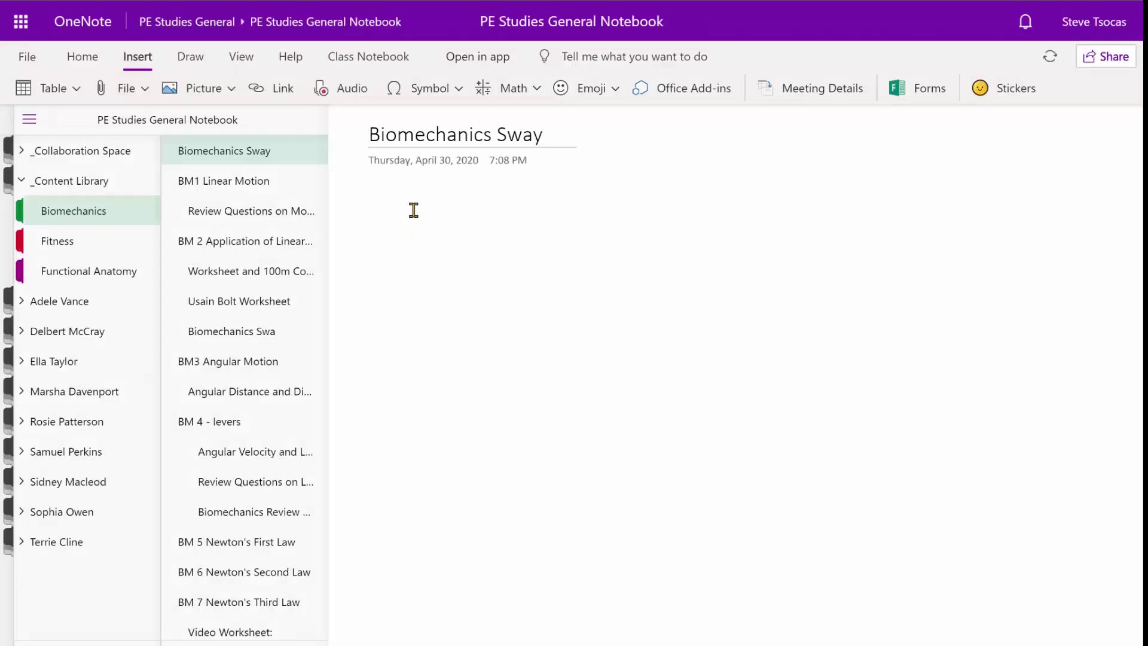
key("ctrl+v")
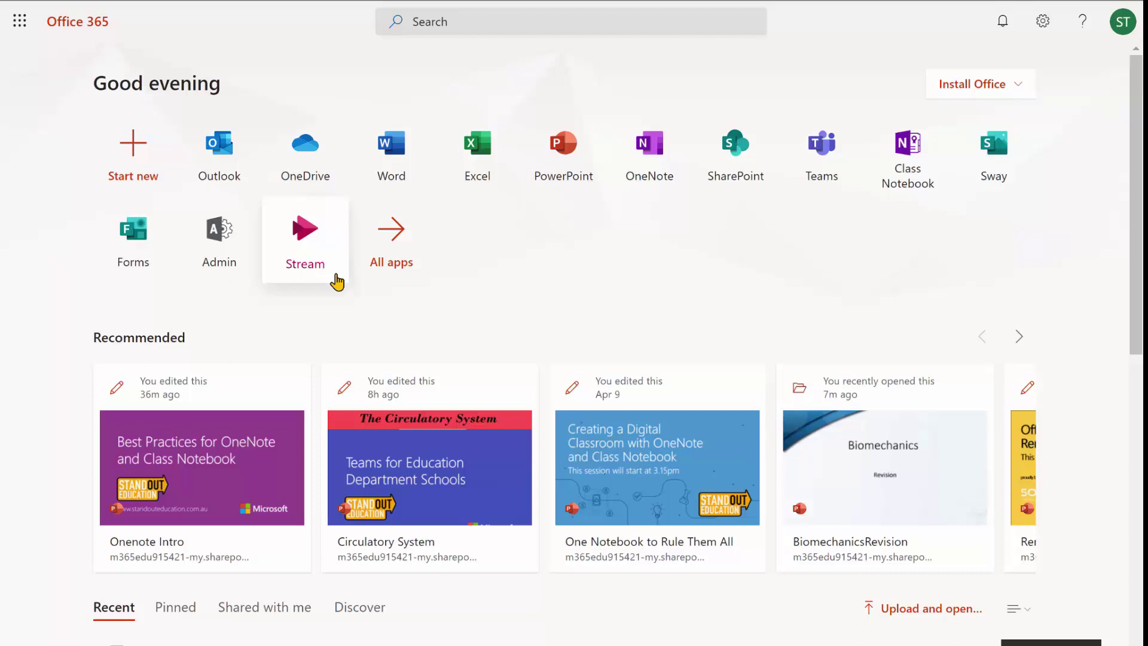
Step: Open the Minecraft Outgoing video in Microsoft Stream and pause its playback
left_click(331, 267)
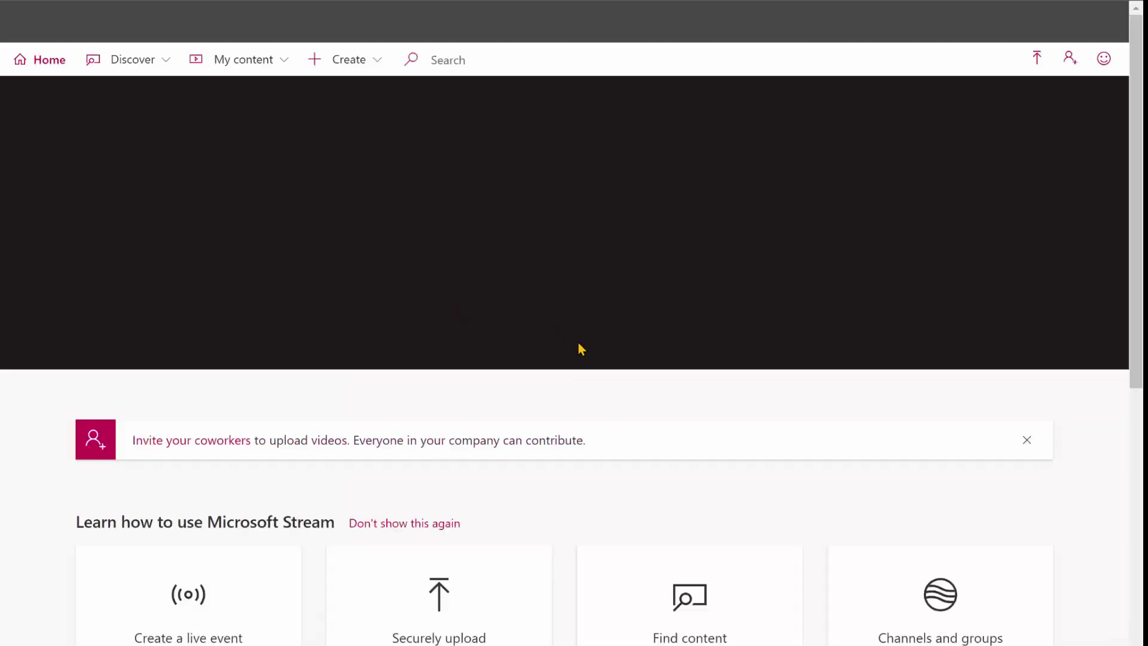
left_click(561, 239)
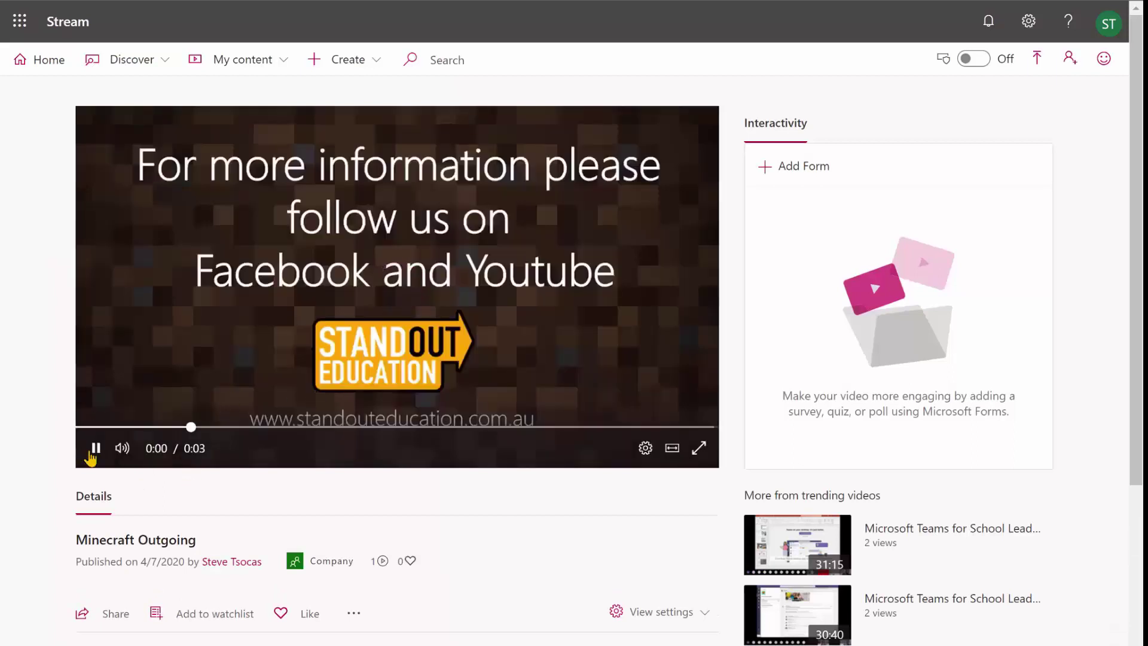
left_click(92, 449)
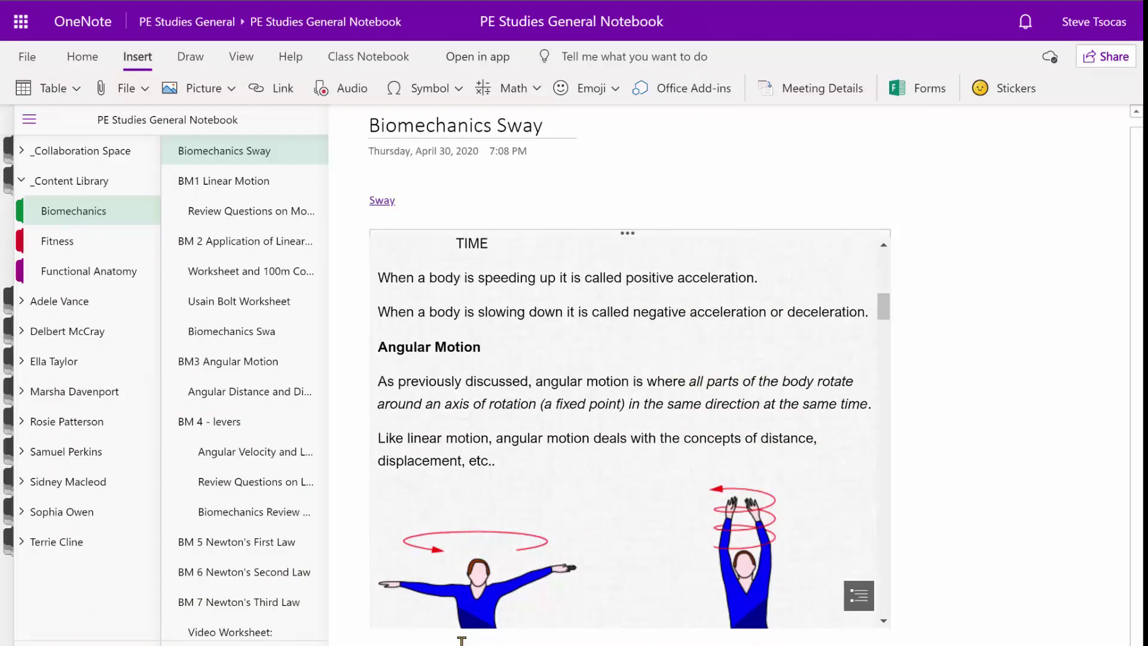
Step: Add a page titled Stream to the notebook's Biomechanics section and paste the video link into its body
key("ctrl+alt+n")
type("Stream")
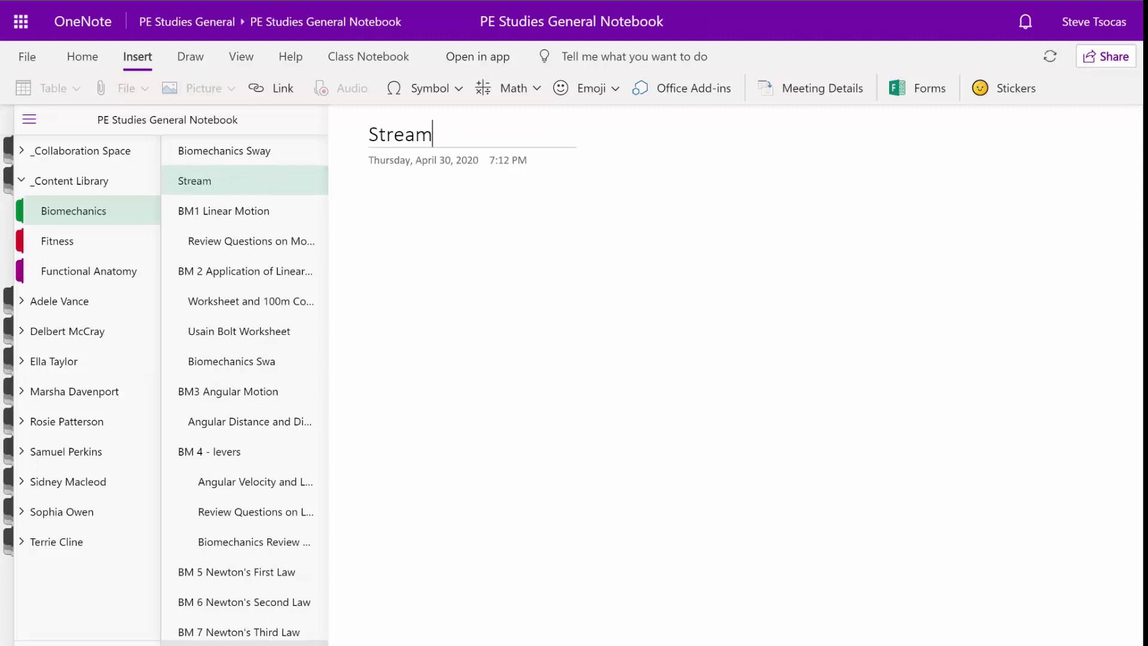
left_click(391, 212)
key("ctrl+v")
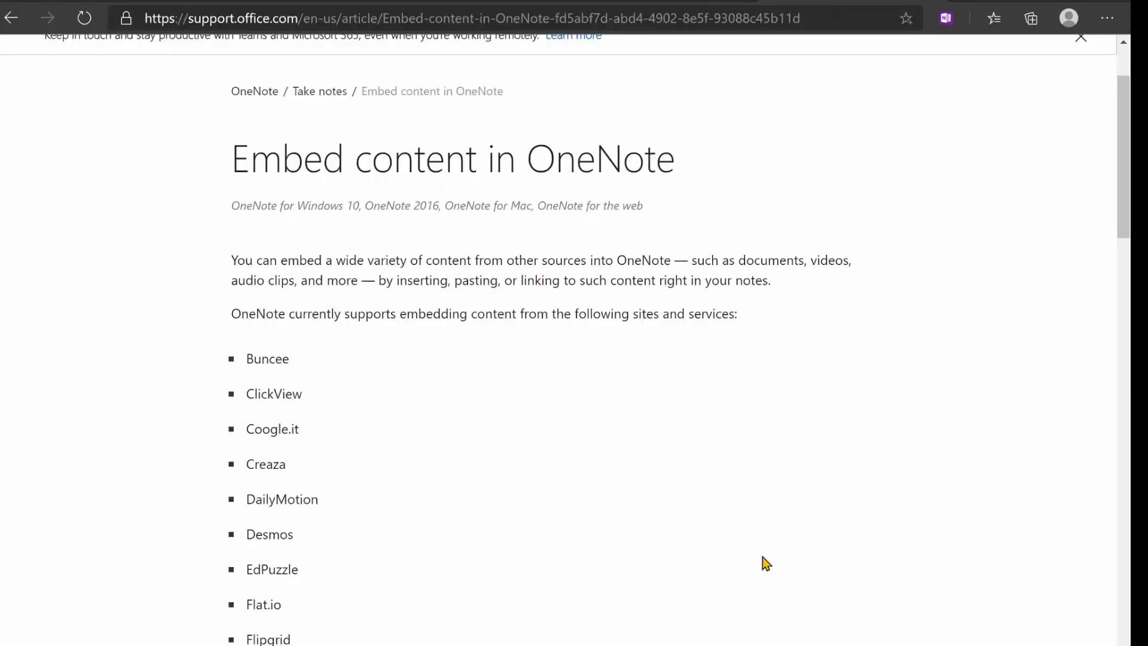
Step: Review the list of sites and services whose content can be embedded in OneNote in the Office support article
scroll(762, 557, "down", 2)
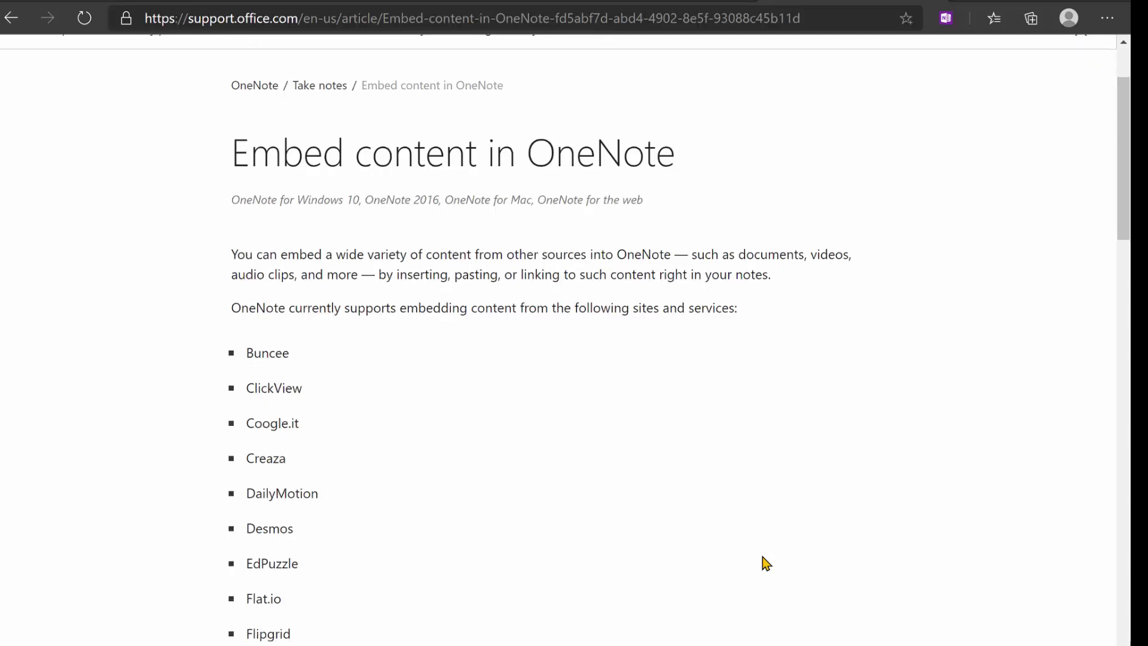
scroll(762, 557, "up", 1)
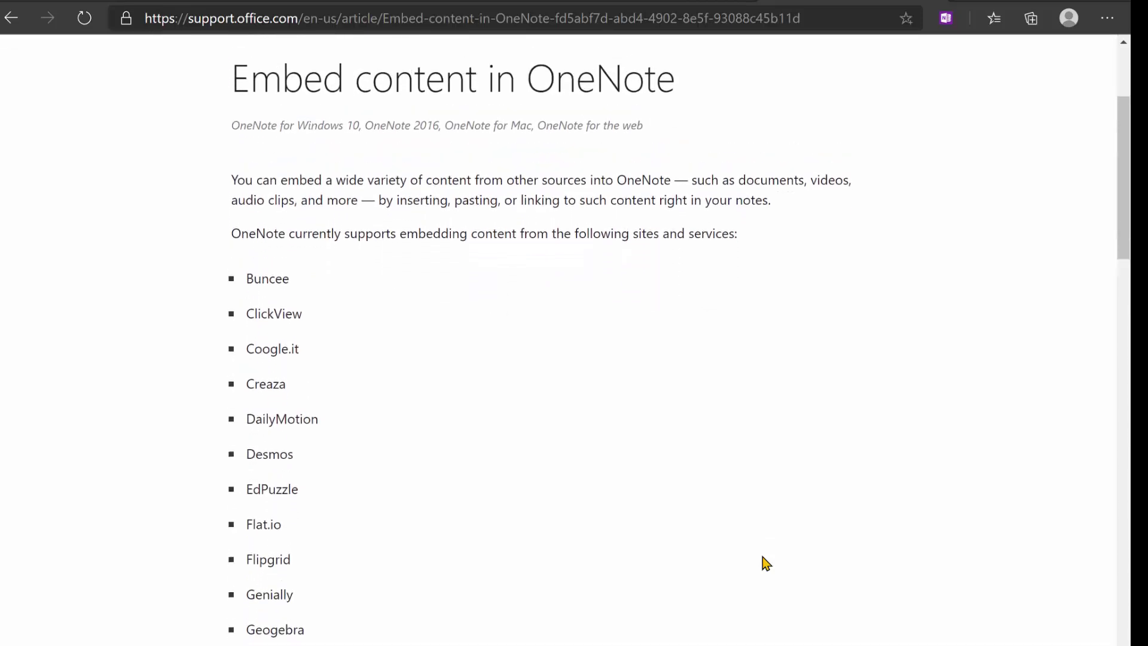
scroll(762, 557, "down", 3)
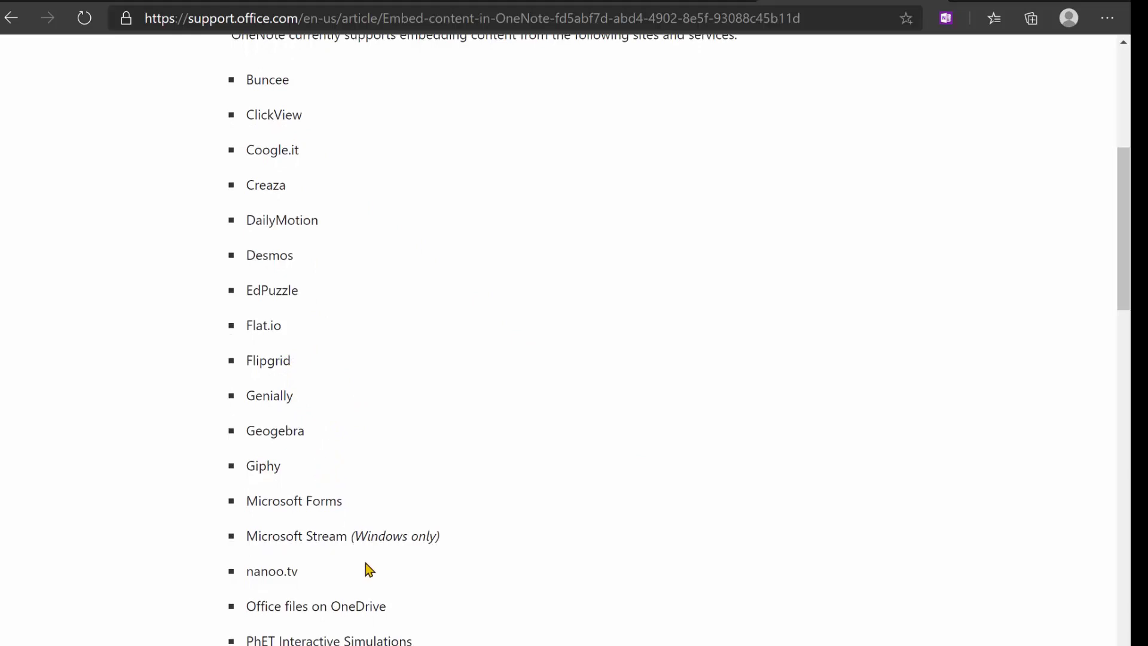
scroll(368, 570, "down", 1)
scroll(368, 569, "down", 3)
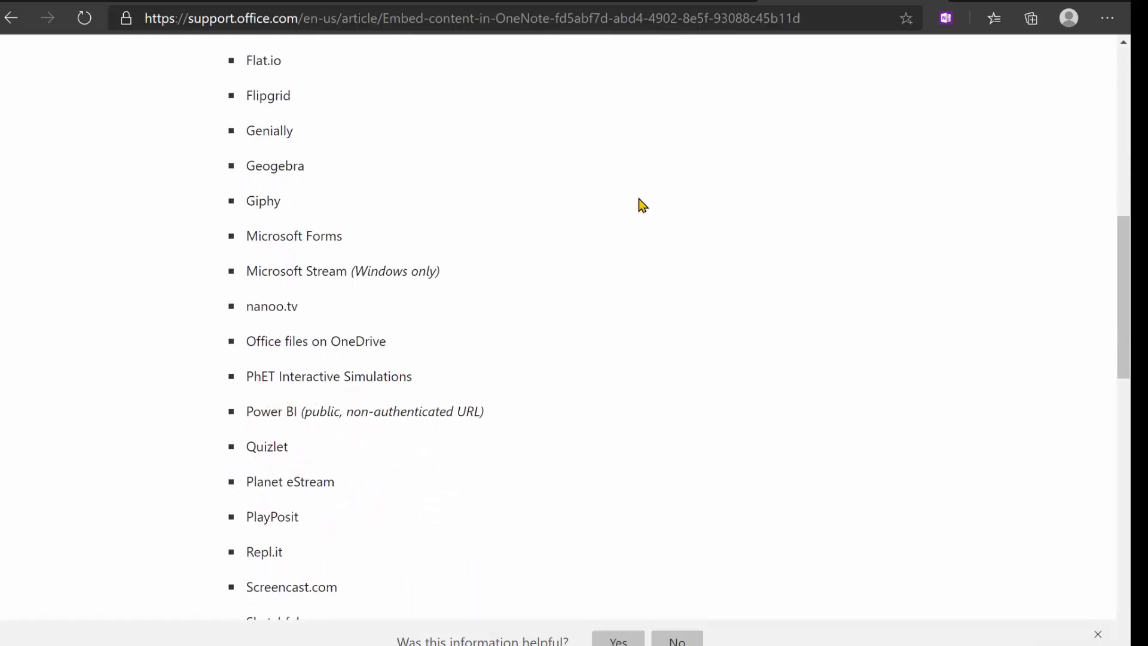
Step: Launch the Diffusion simulation on the PhET website and select its web address for copying
left_click(641, 6)
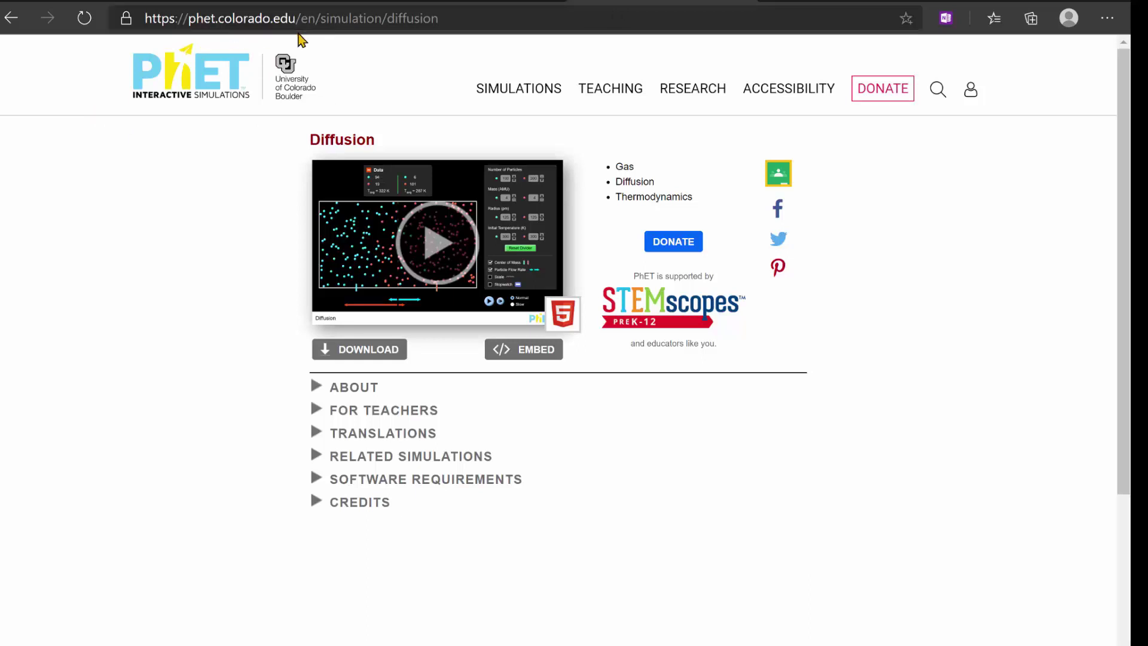
mouse_move(526, 96)
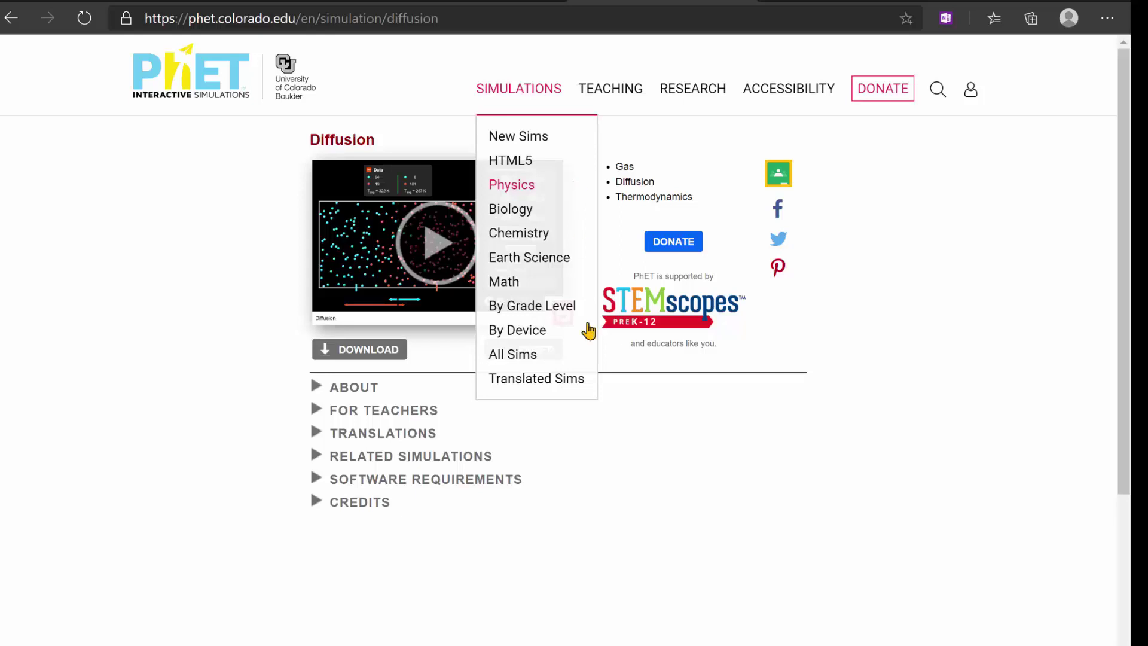
left_click(439, 239)
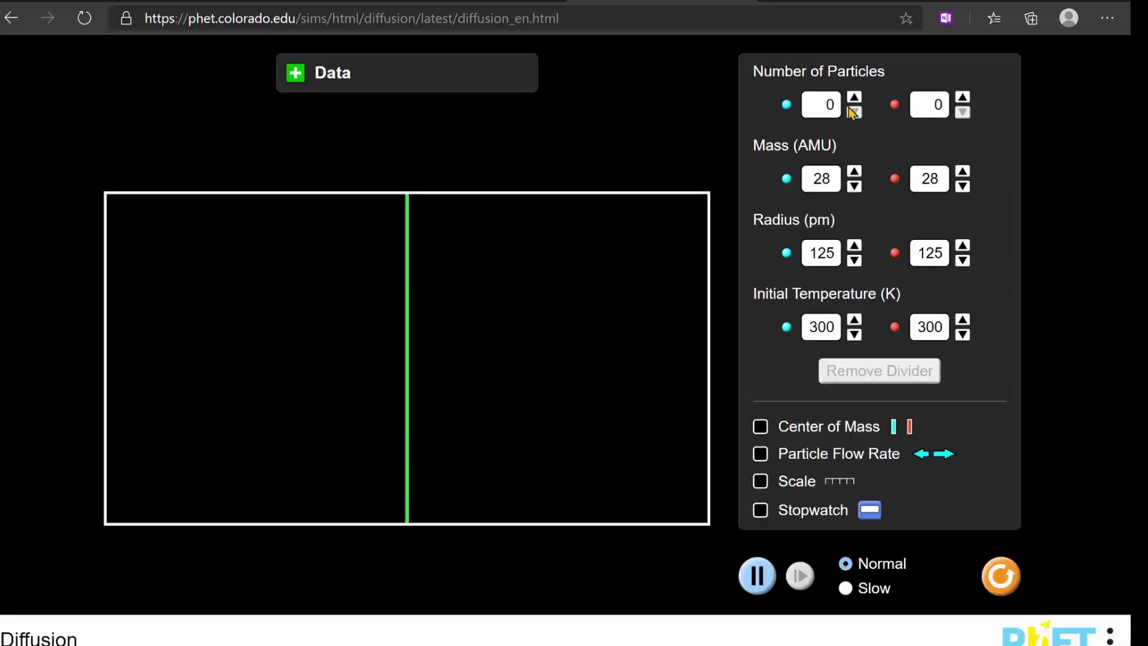
left_click(580, 20)
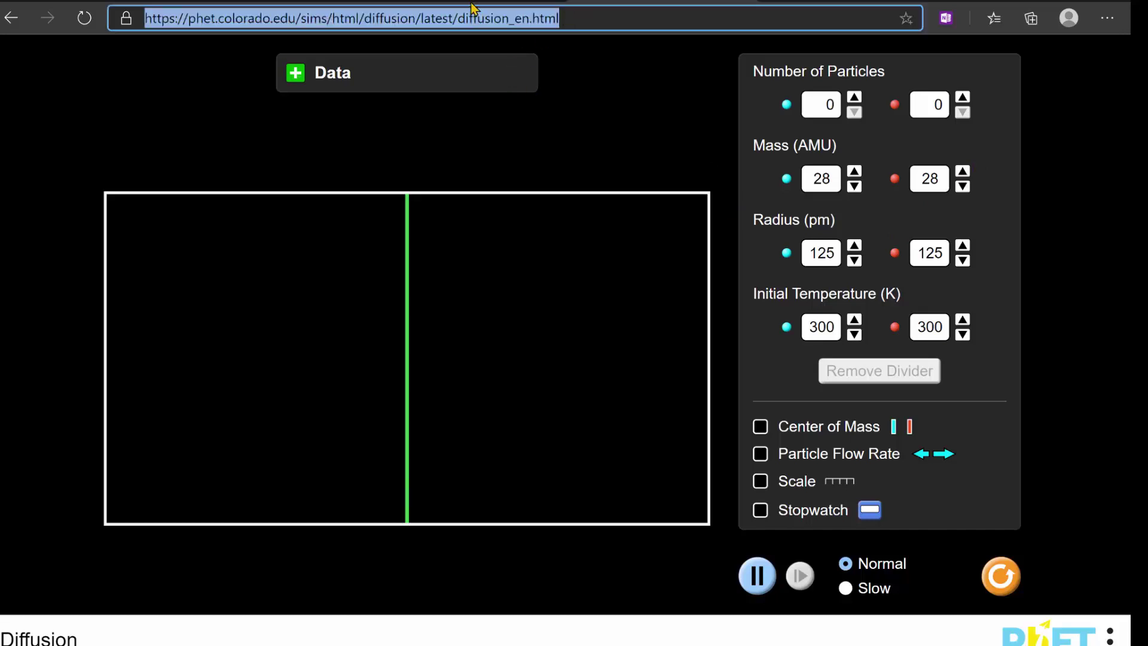
Step: Return to the OneNote notebook and paste the Diffusion simulation's address into the body of the Interactive page
left_click(166, 2)
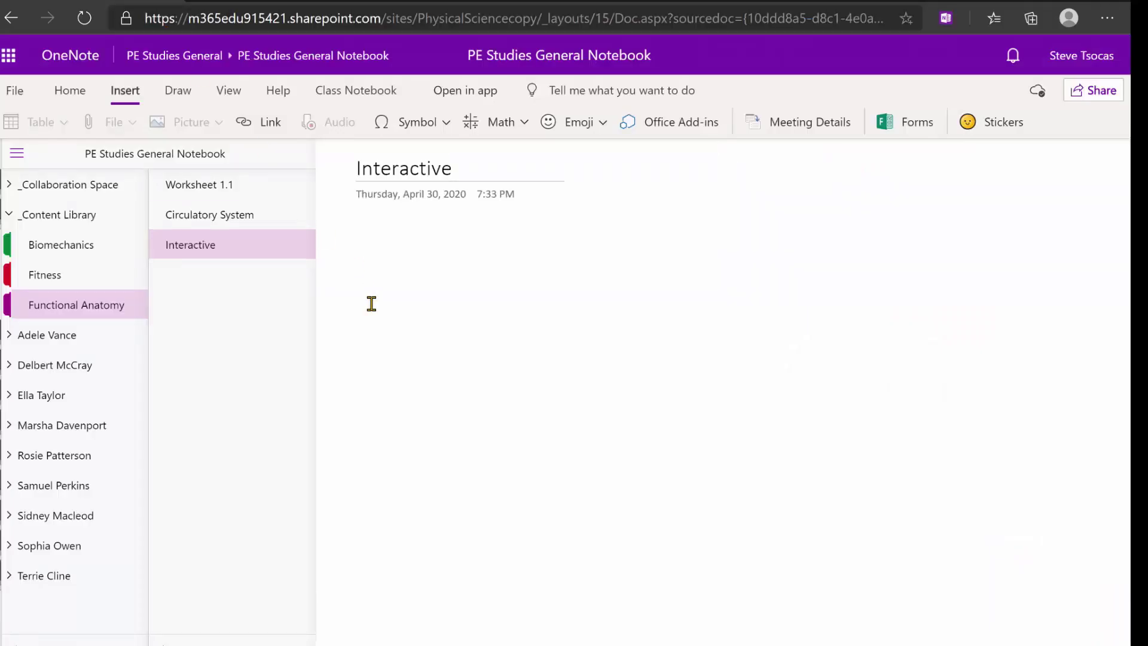
left_click(377, 256)
key("ctrl+v")
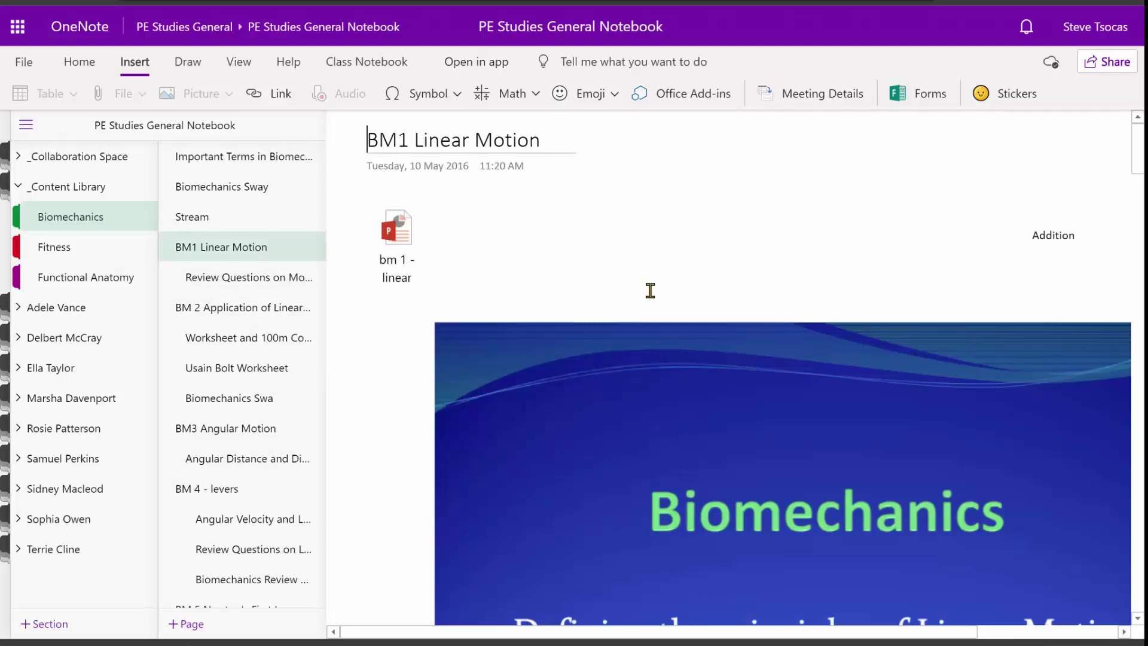
Step: Look through the slide printout on the BM1 Linear Motion page and its place among the Biomechanics pages
scroll(651, 289, "down", 5)
scroll(651, 289, "down", 10)
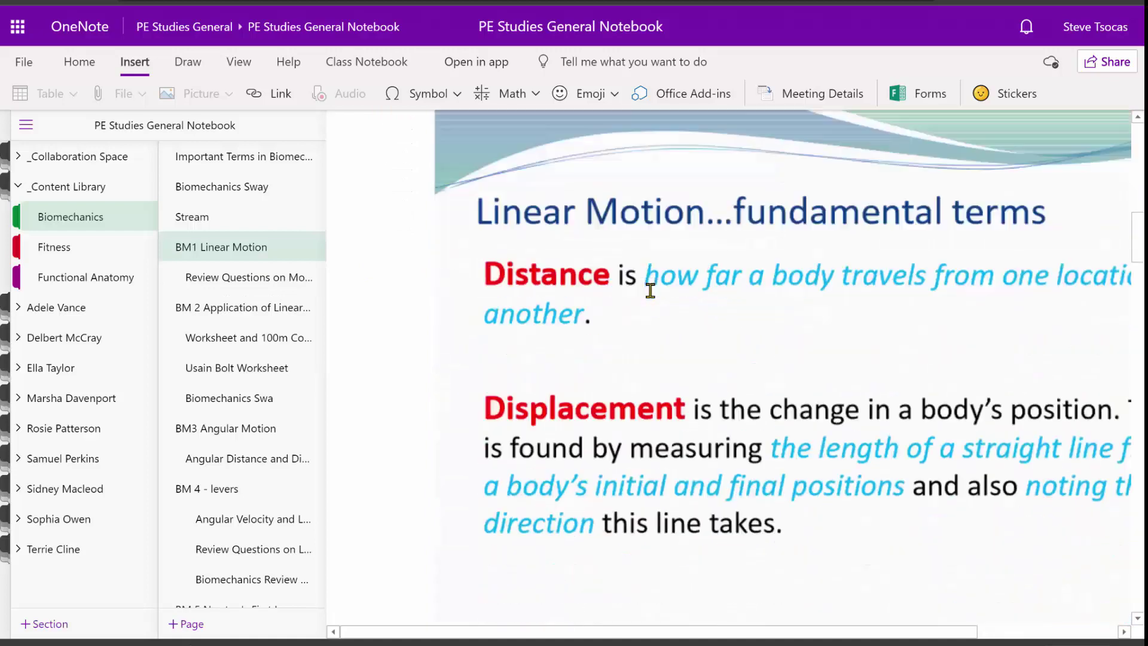
scroll(650, 289, "down", 6)
scroll(648, 289, "up", 6)
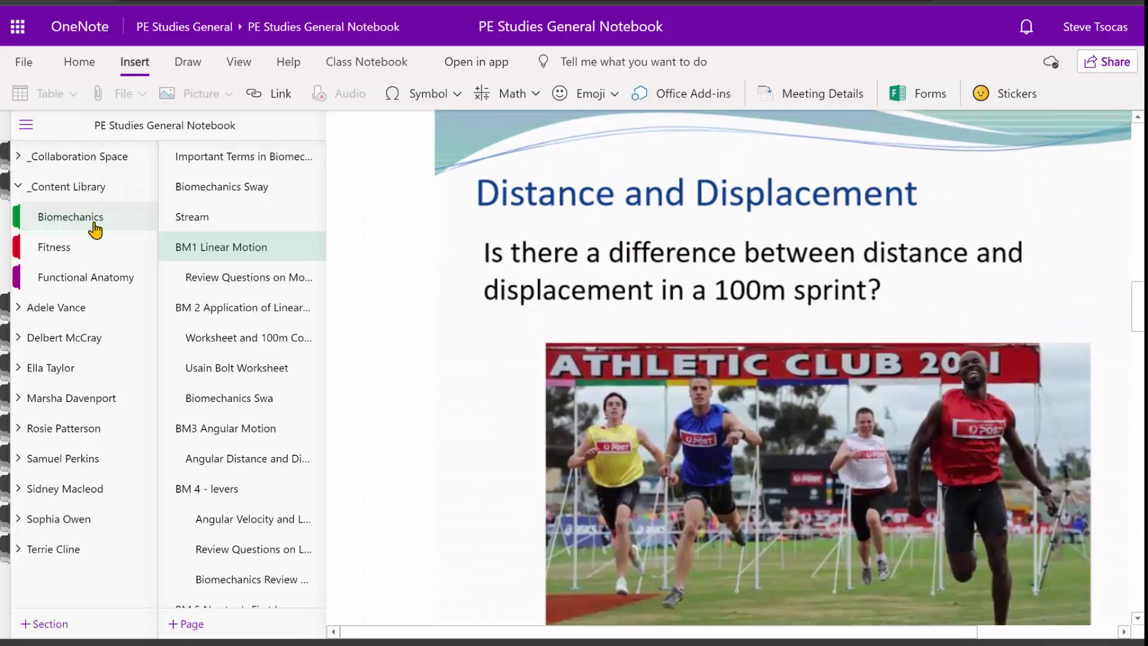
left_click(225, 246)
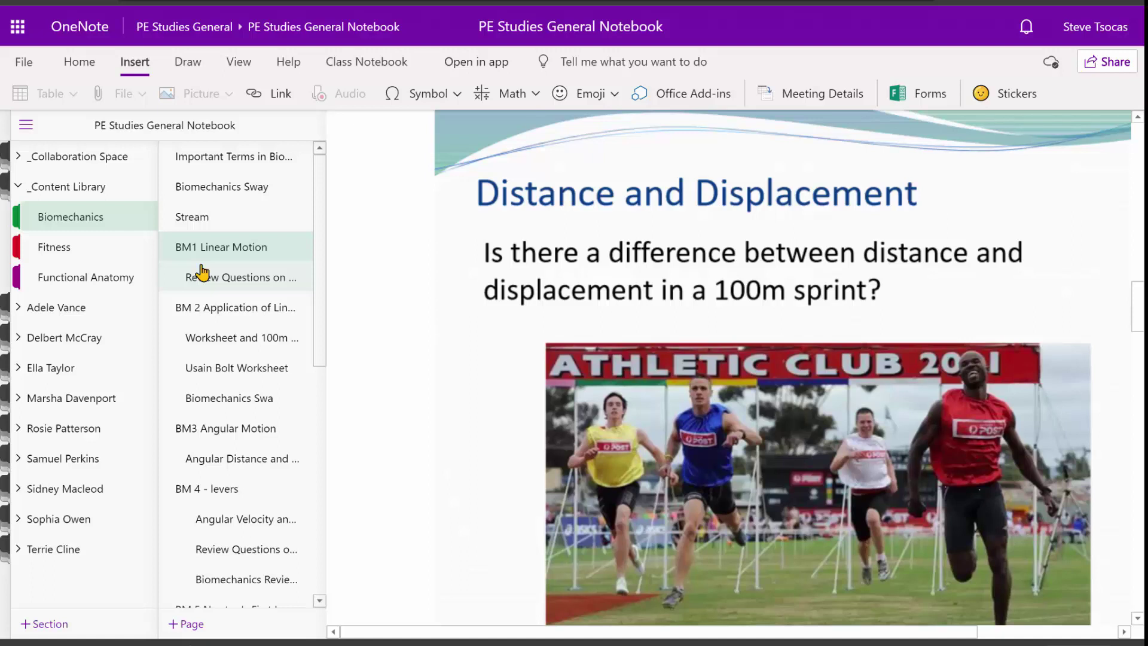
left_click(215, 287)
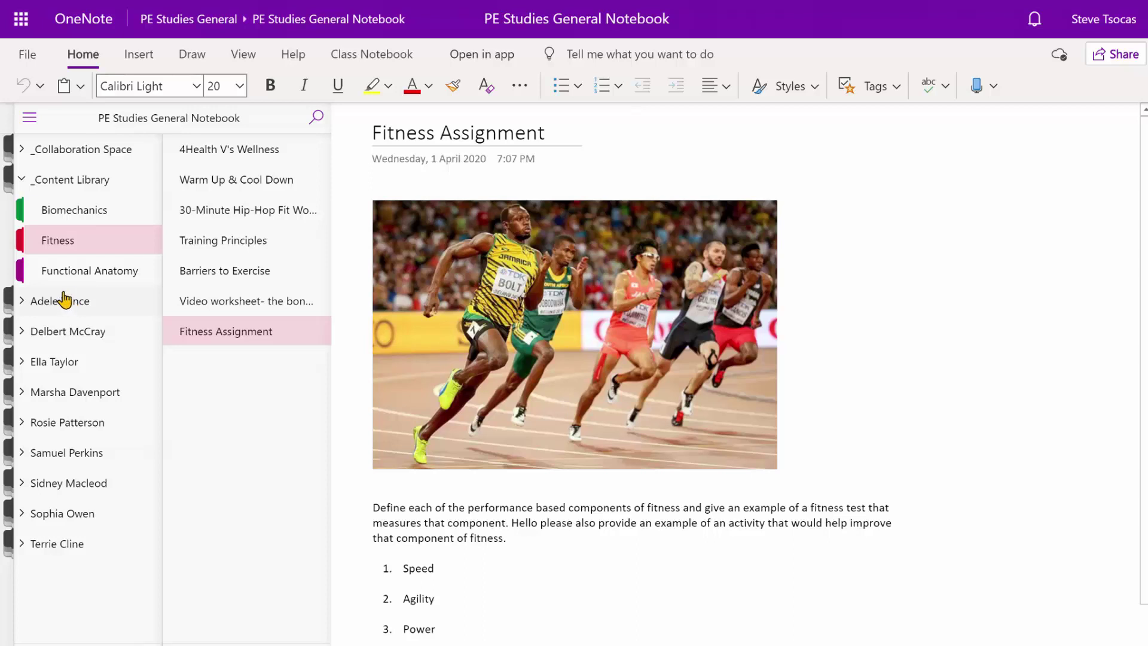
Step: Distribute the Fitness Assignment page to the Fitness section of every student's notebook
left_click(375, 58)
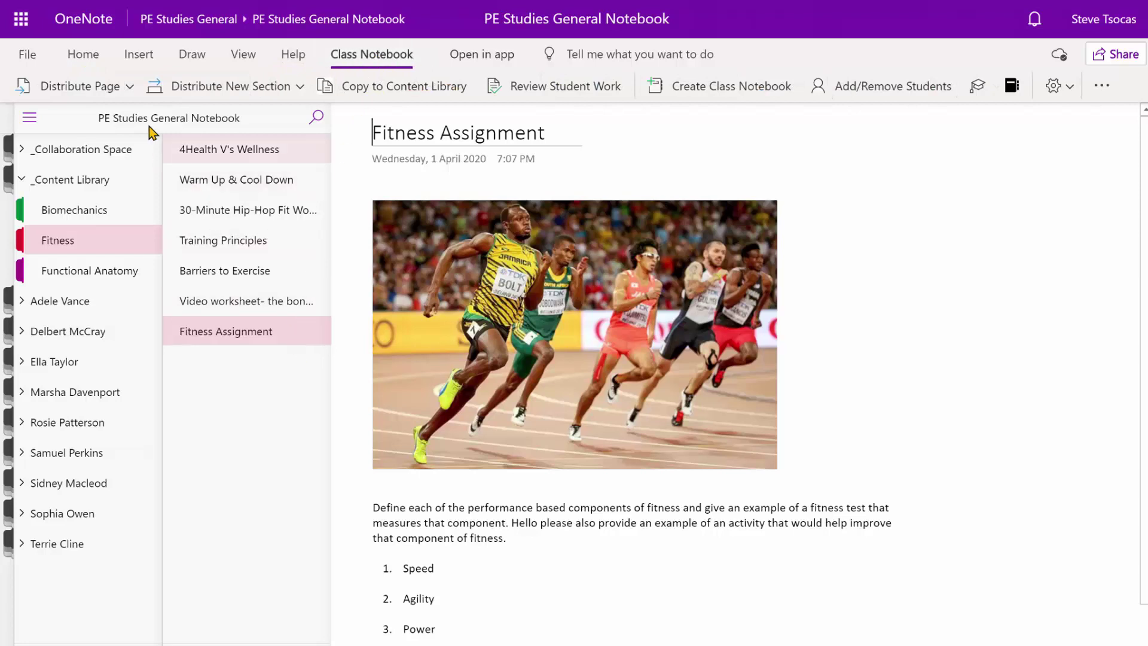
left_click(129, 92)
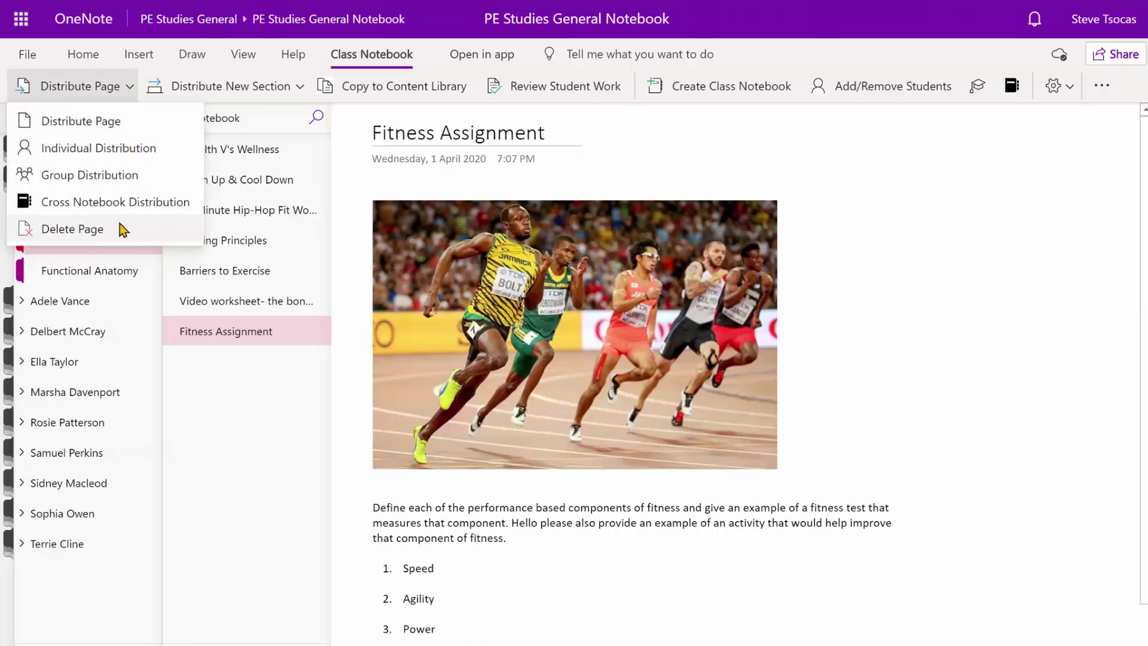
left_click(109, 121)
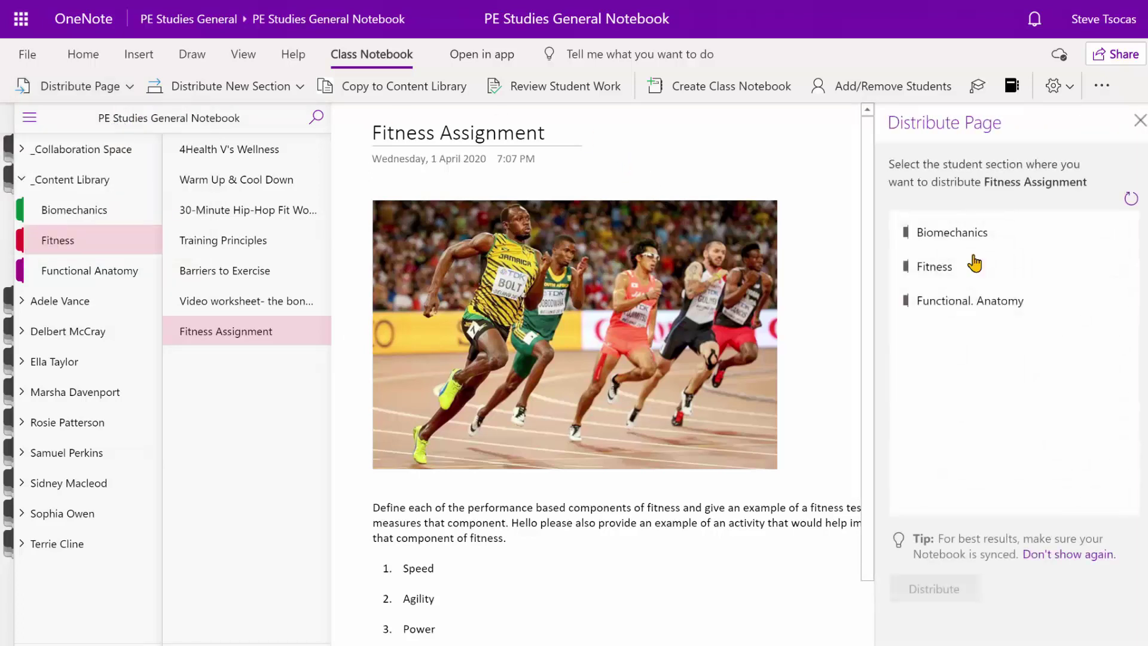
left_click(946, 273)
left_click(961, 595)
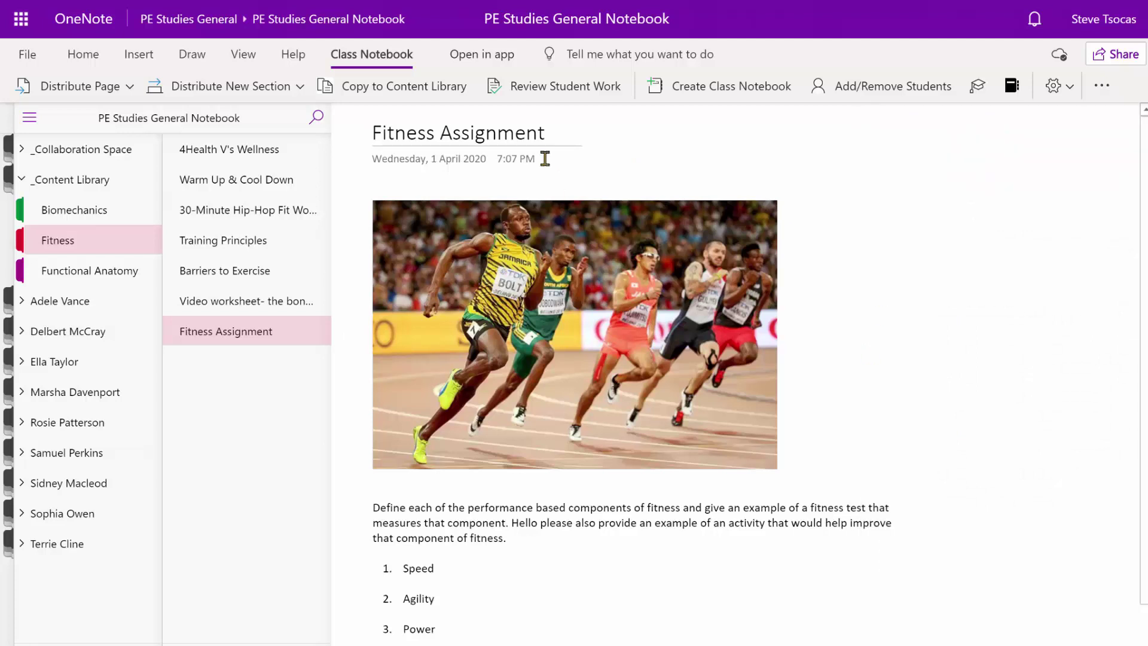
Step: Start a student work review for the Fitness Assignment page in the Fitness section
left_click(540, 91)
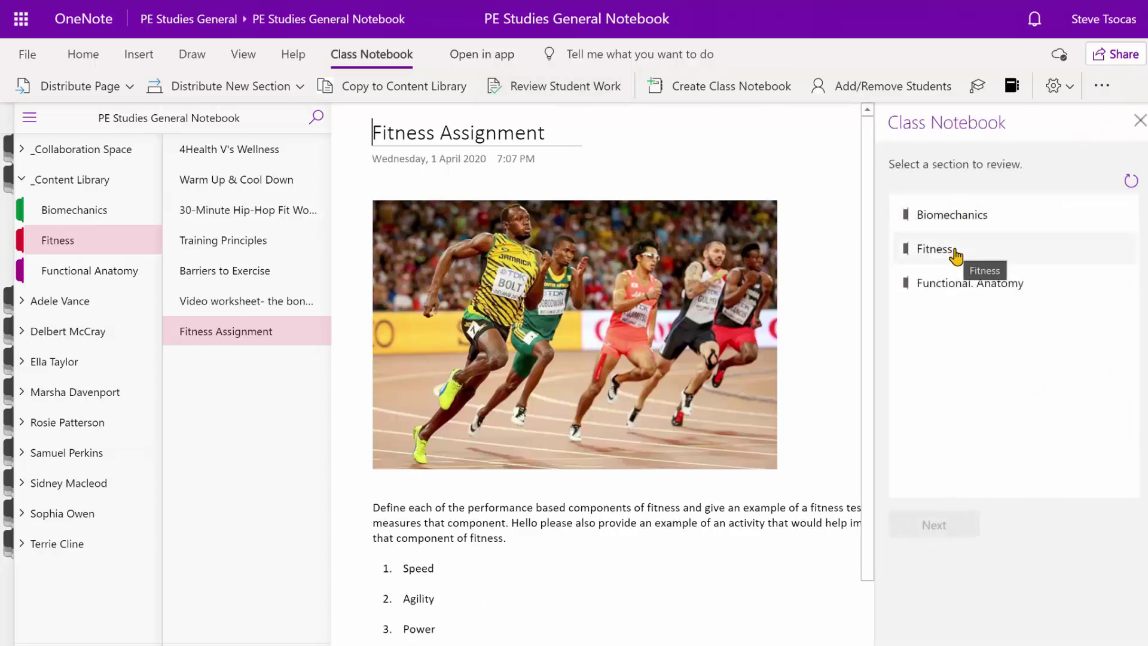
left_click(955, 251)
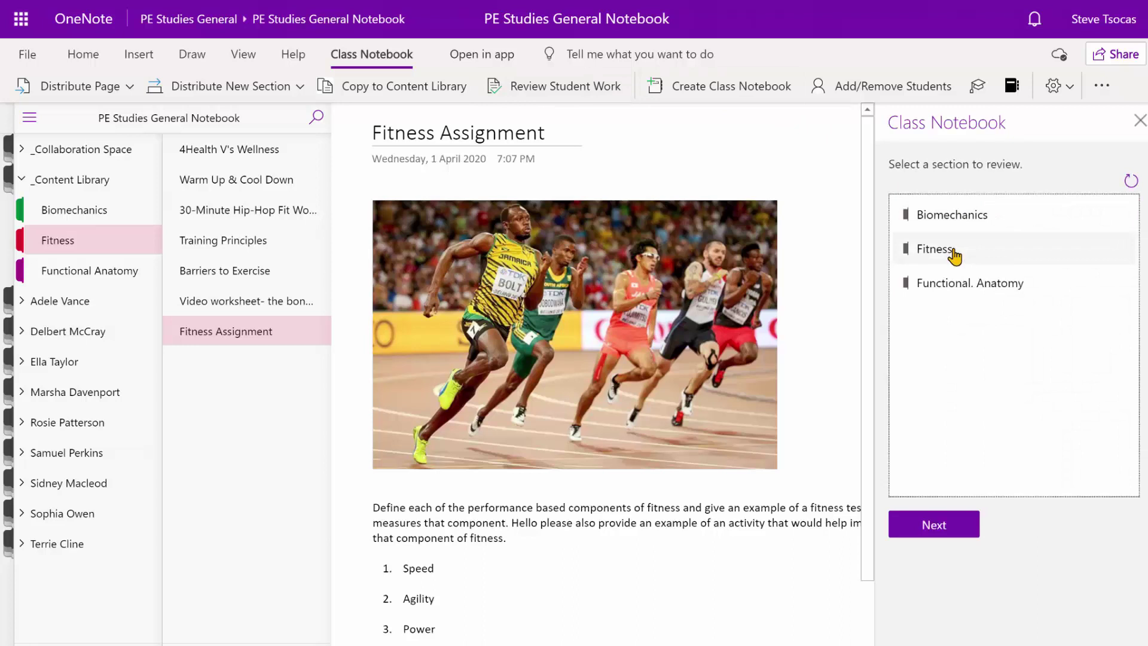
left_click(956, 526)
left_click(992, 224)
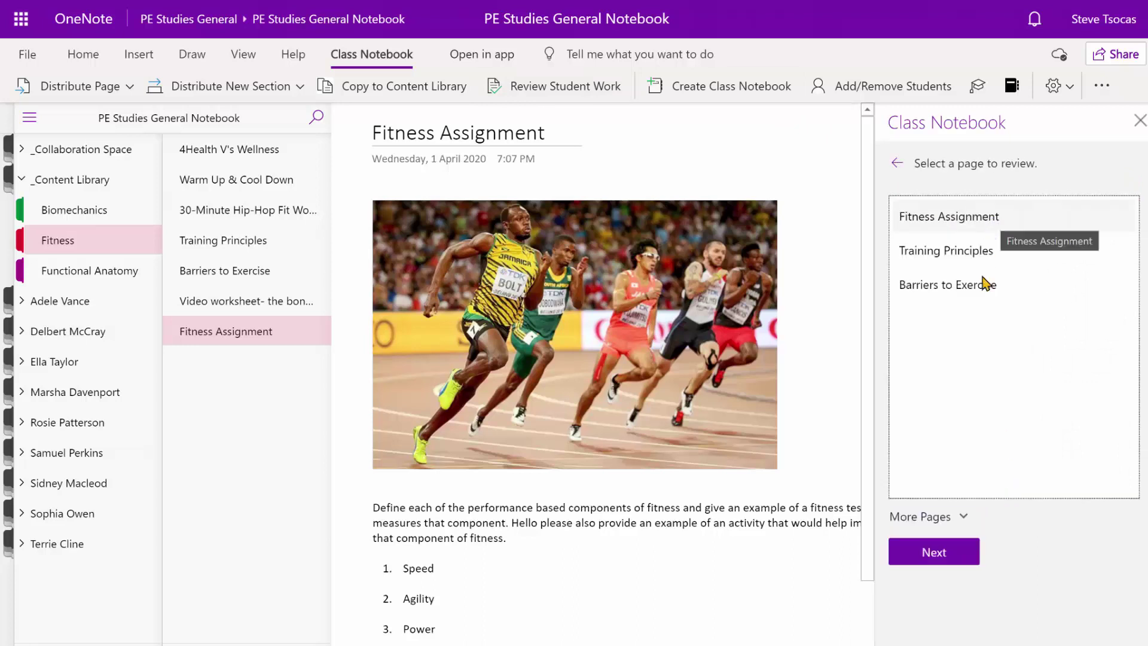
left_click(949, 559)
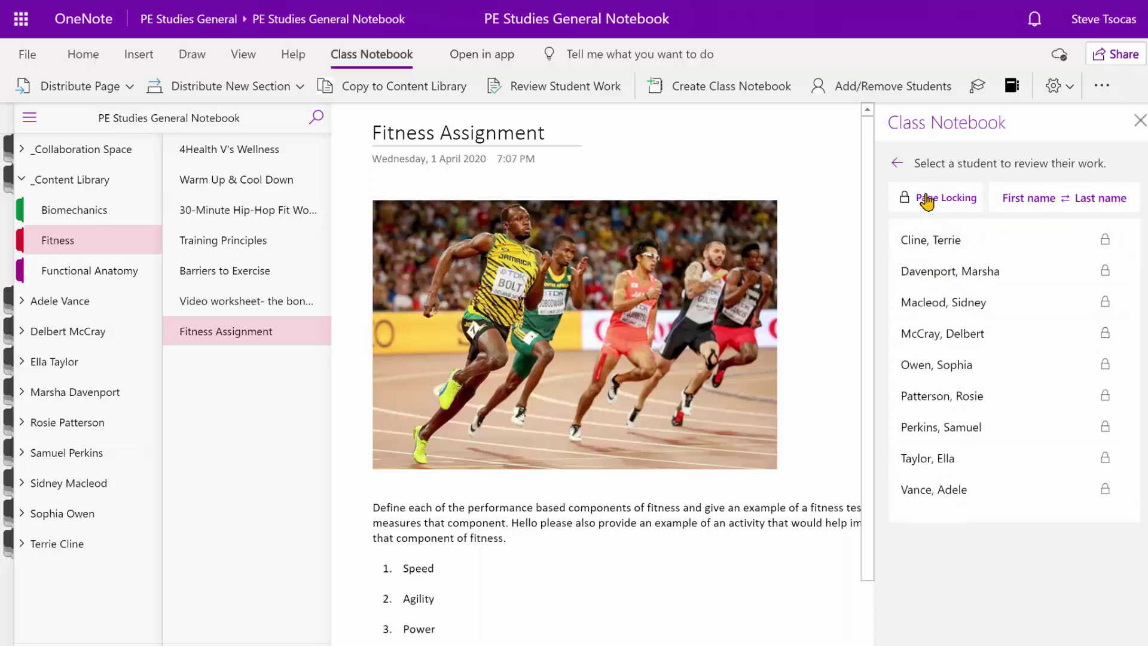
Step: Open the first listed student's Fitness Assignment and look through the highlighting, ink tick and audio feedback on it
left_click(23, 301)
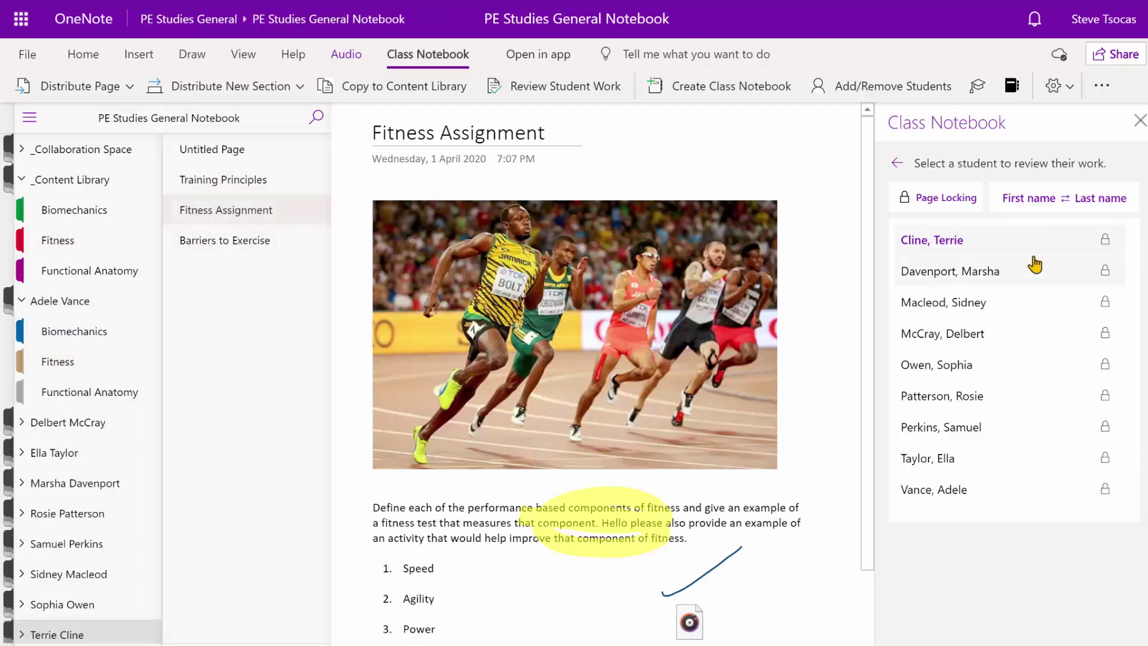
left_click(951, 241)
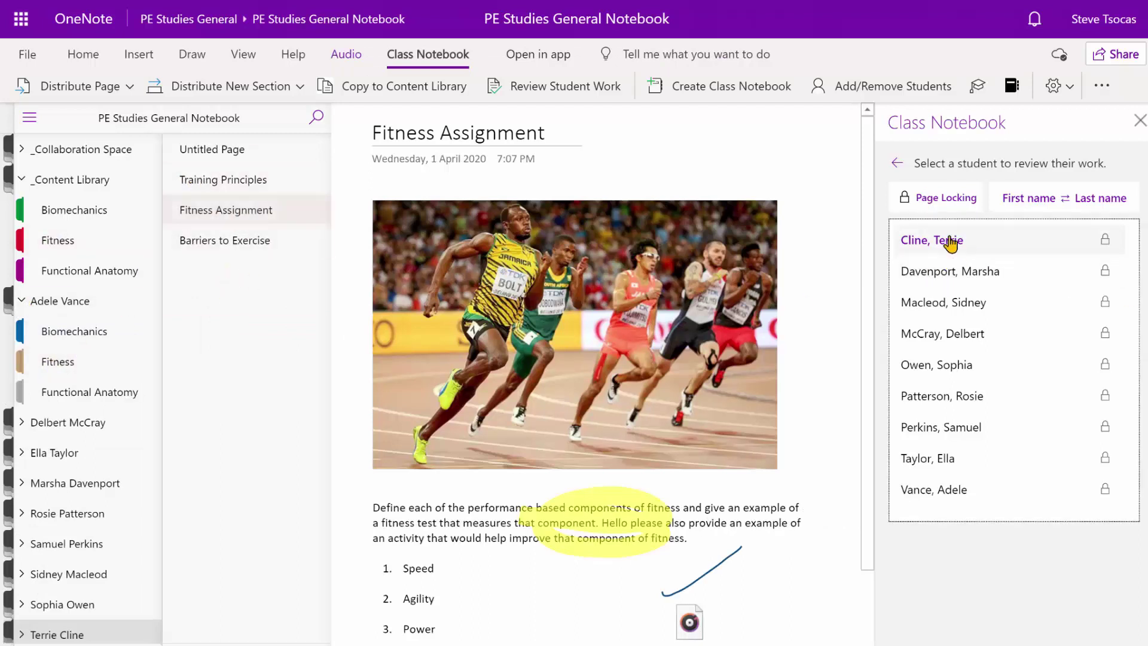
scroll(861, 325, "down", 3)
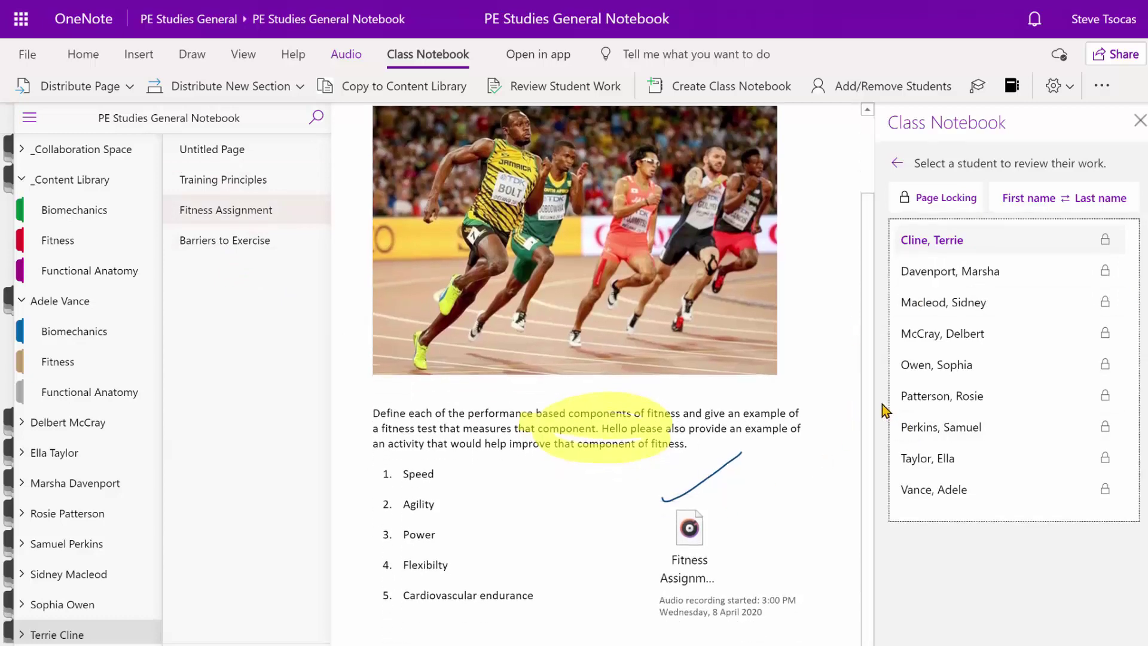
scroll(866, 389, "up", 3)
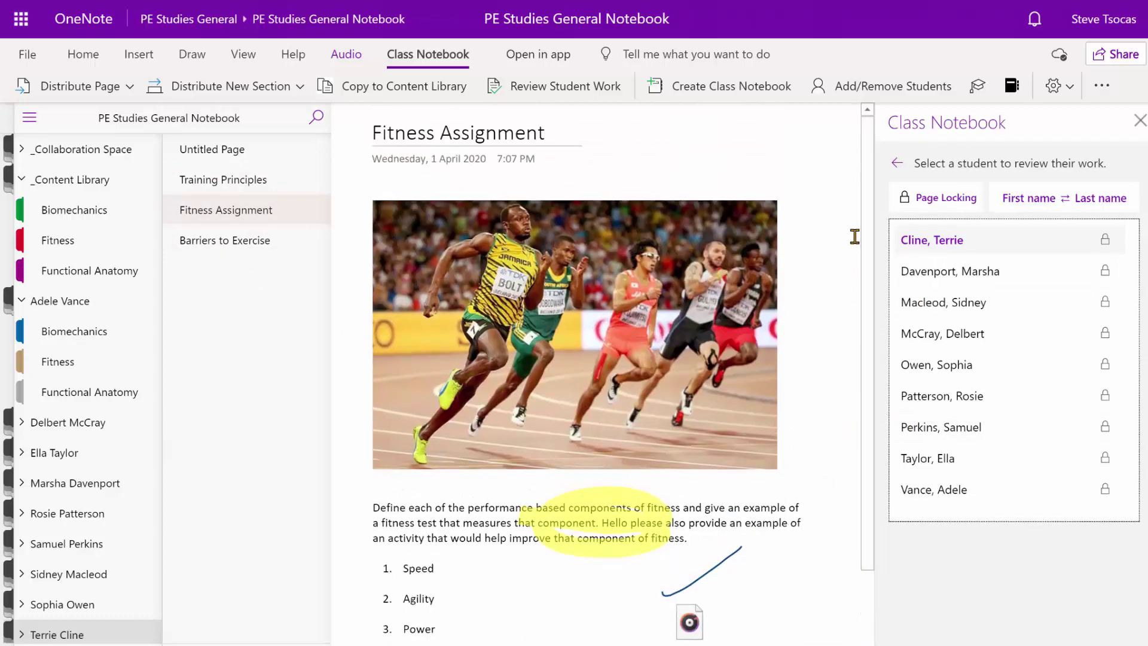
Step: Insert an audio recording into the fifth listed student's Fitness Assignment page and allow microphone use for the site
left_click(137, 58)
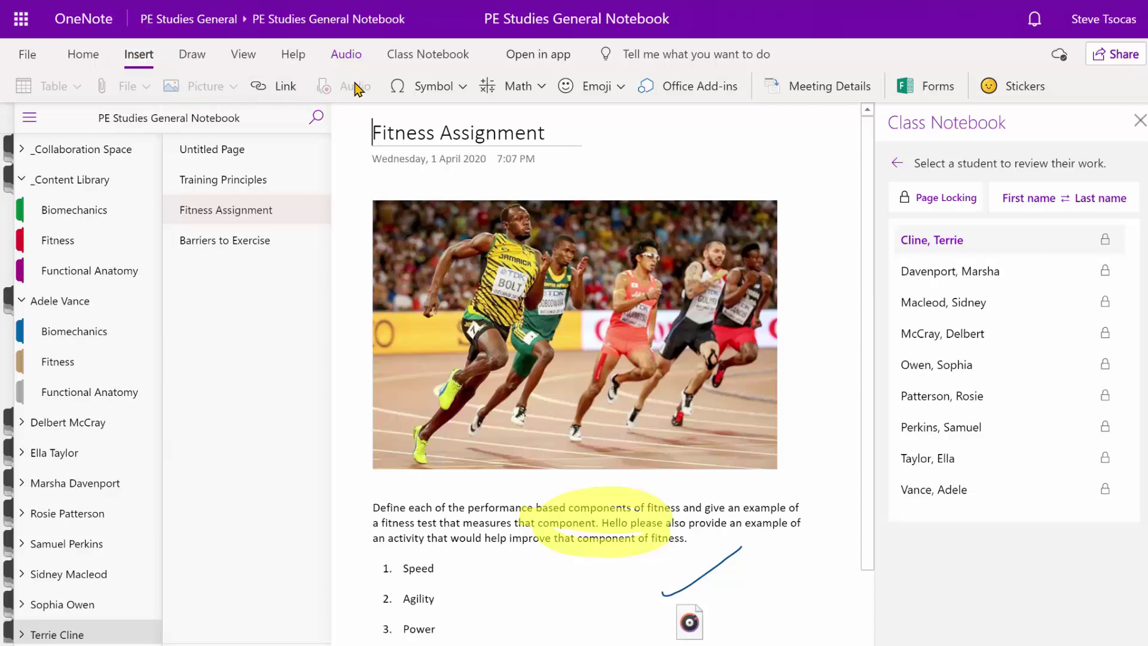
left_click(750, 305)
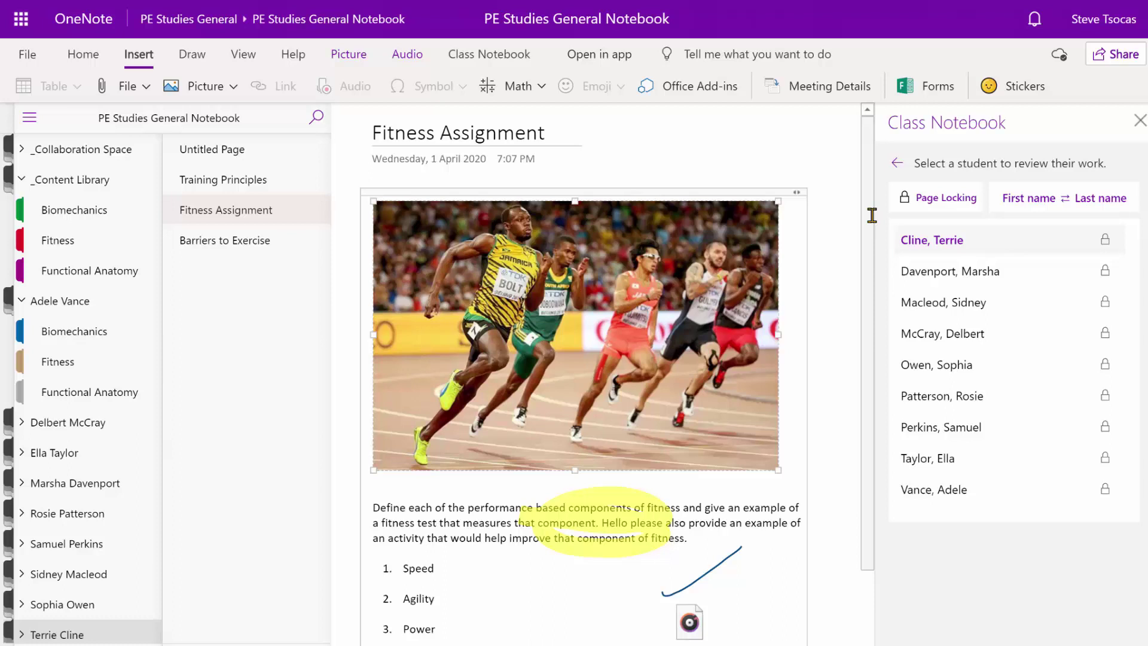
left_click(489, 53)
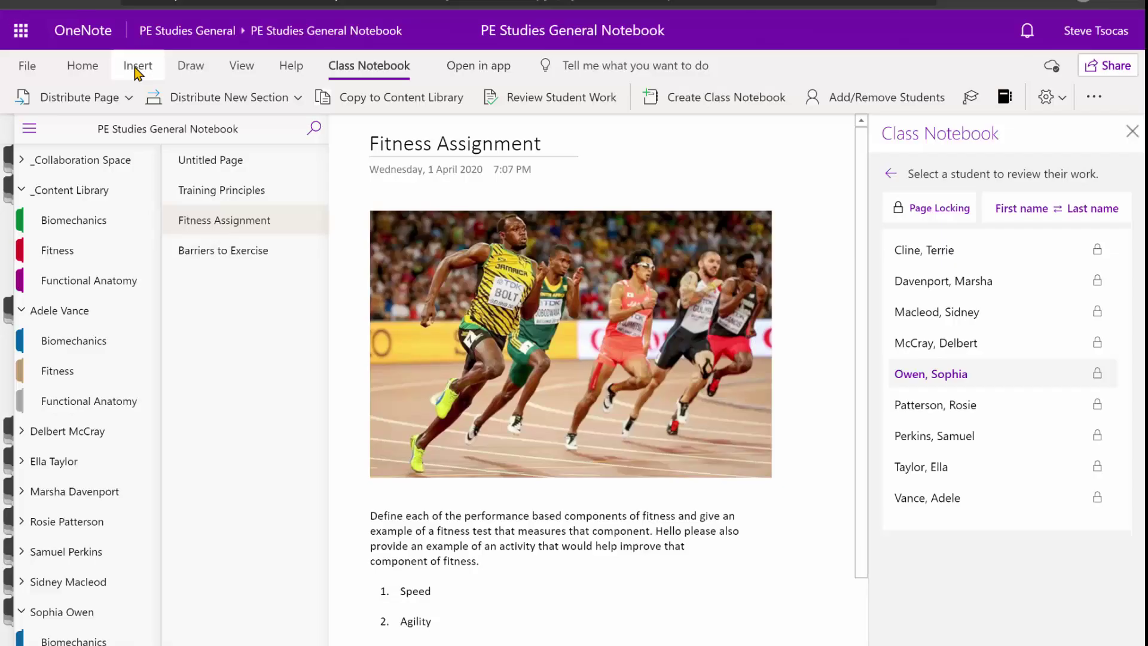
left_click(137, 66)
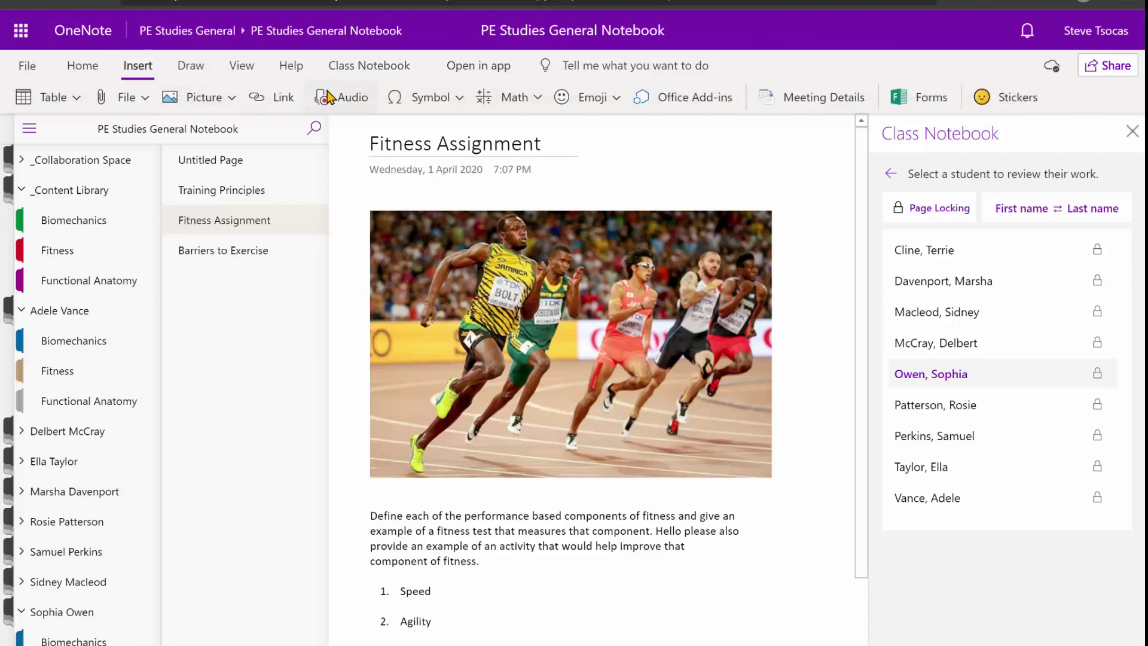
left_click(362, 105)
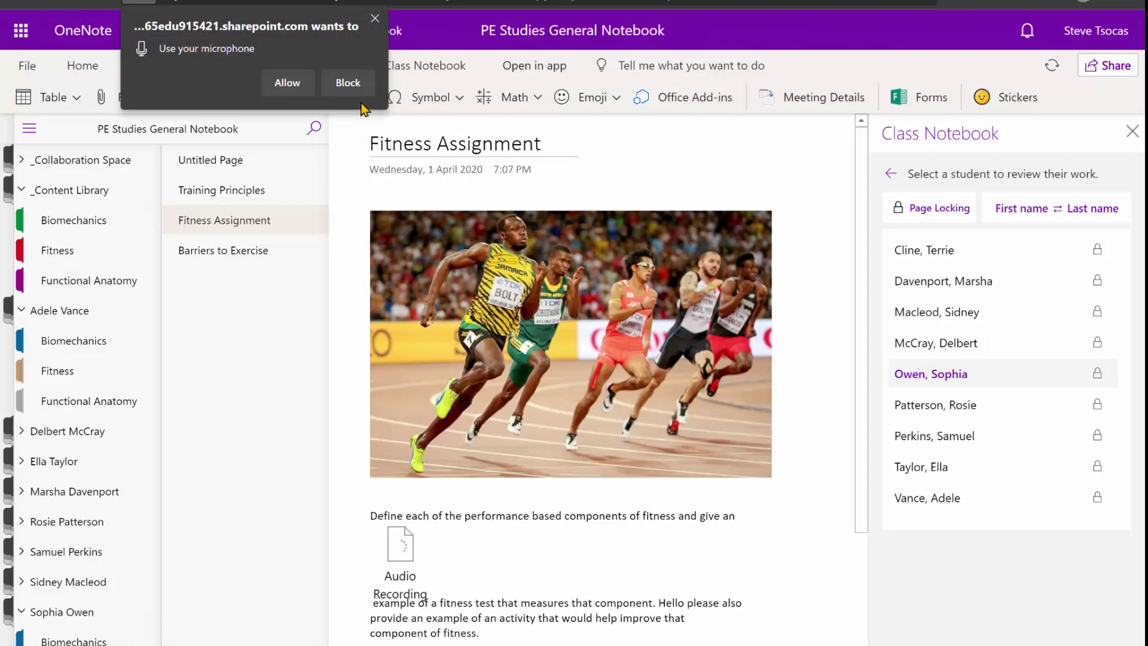
left_click(281, 84)
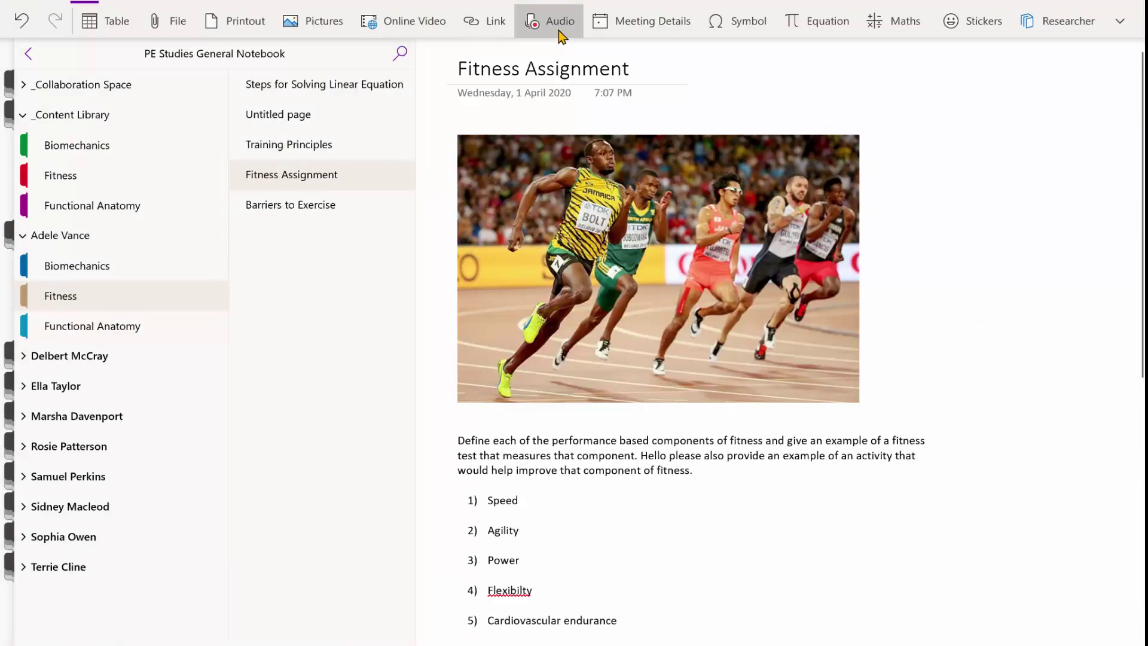
Step: In the OneNote desktop app, record audio feedback on the Fitness Assignment page, then add a blue ink tick and circle part of the task text
left_click(559, 31)
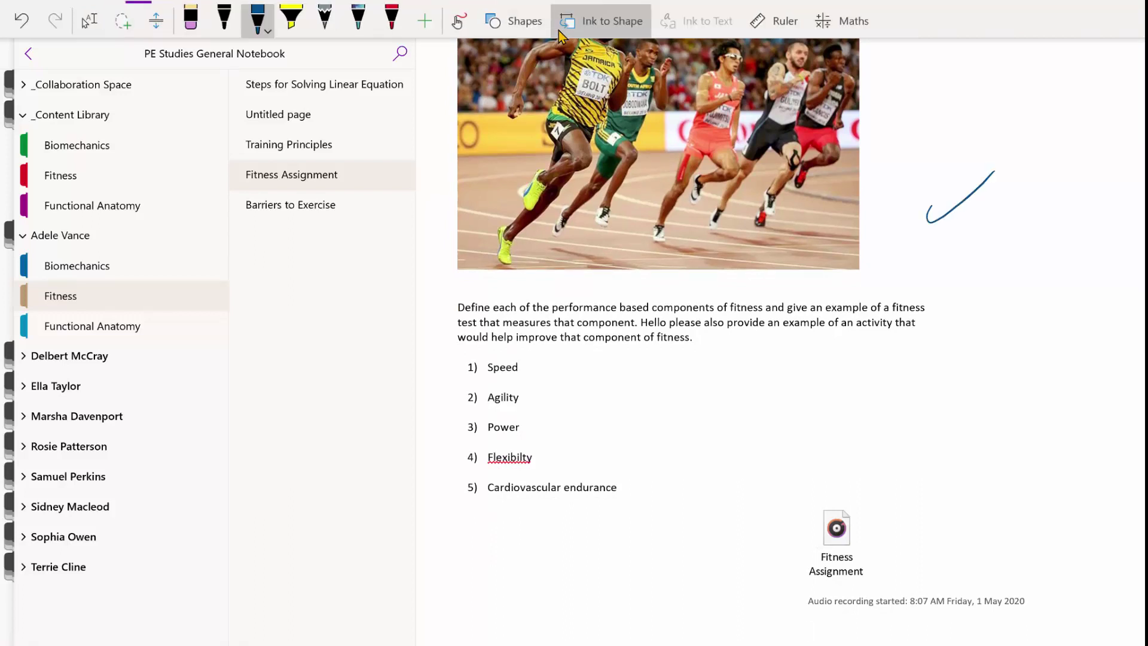
mouse_move(904, 294)
left_mouse_down()
mouse_move(807, 310)
mouse_move(862, 286)
left_mouse_up()
Step: Add a text note reading "response" below the numbered fitness components and check the marked-up page
left_click(89, 20)
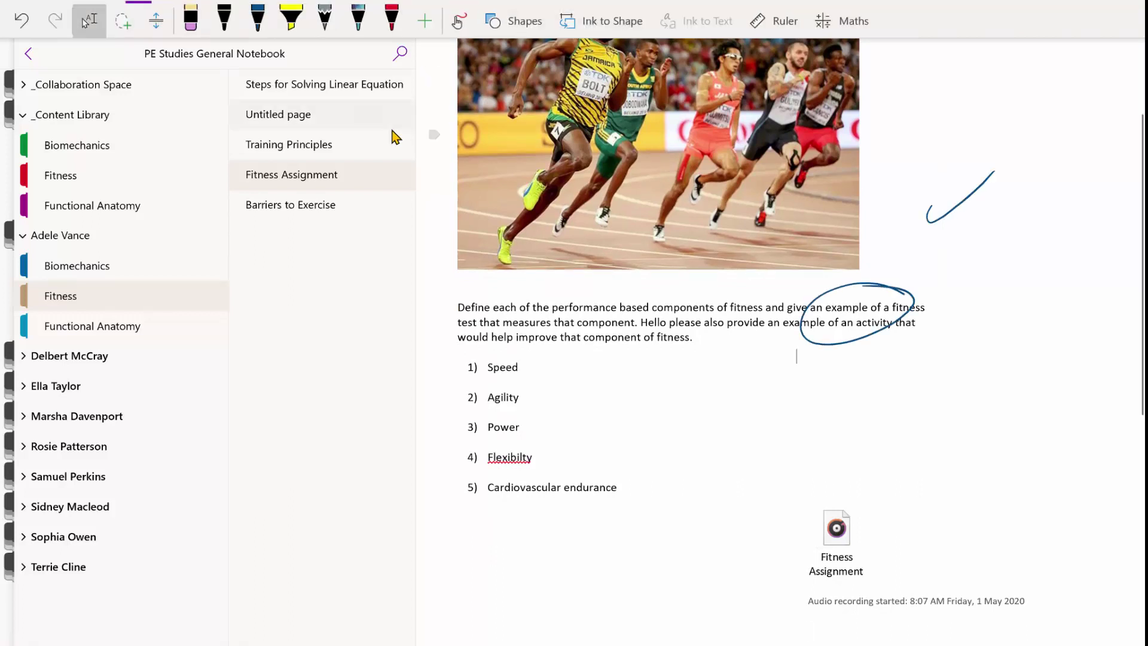
left_click(490, 568)
type("response")
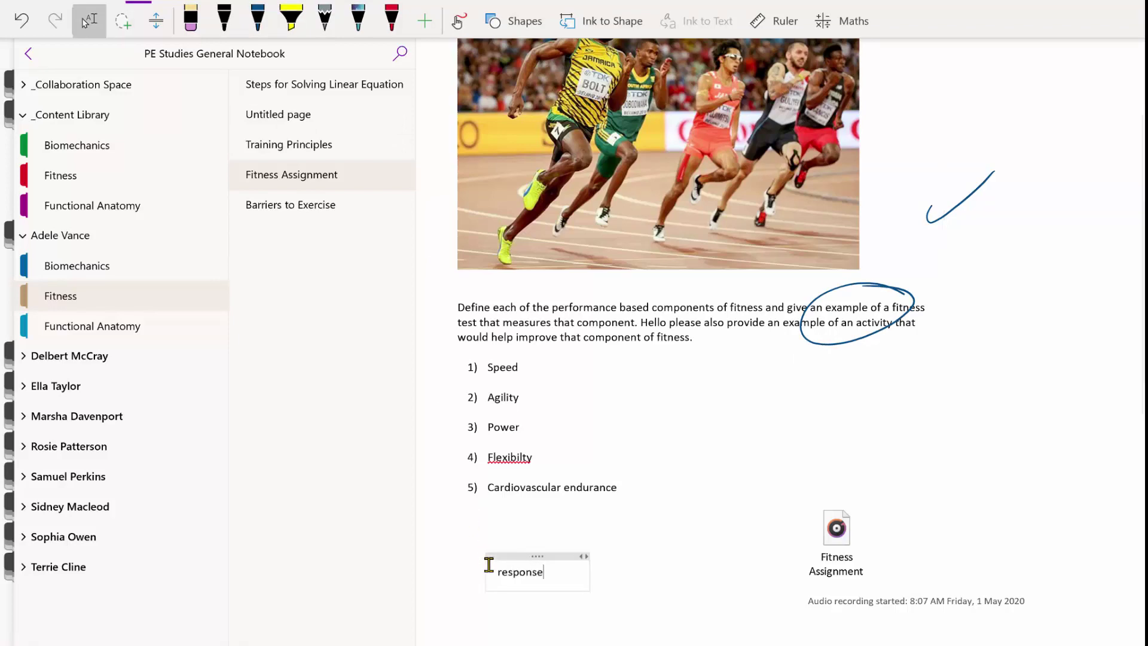
scroll(456, 188, "up", 3)
left_click(952, 346)
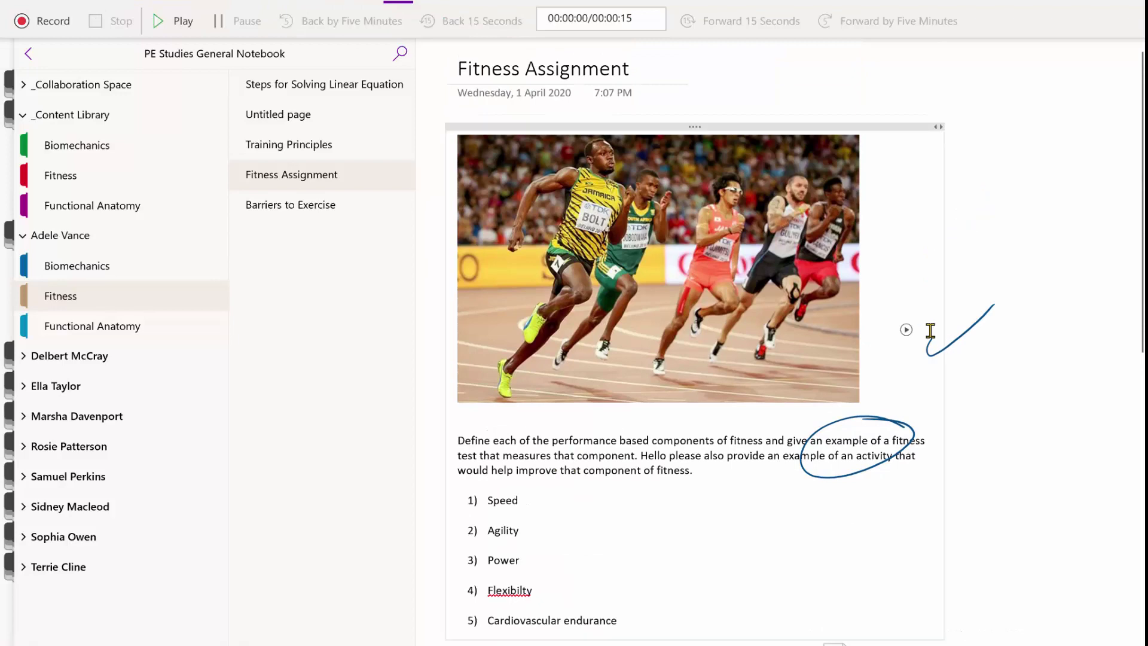
scroll(615, 637, "down", 3)
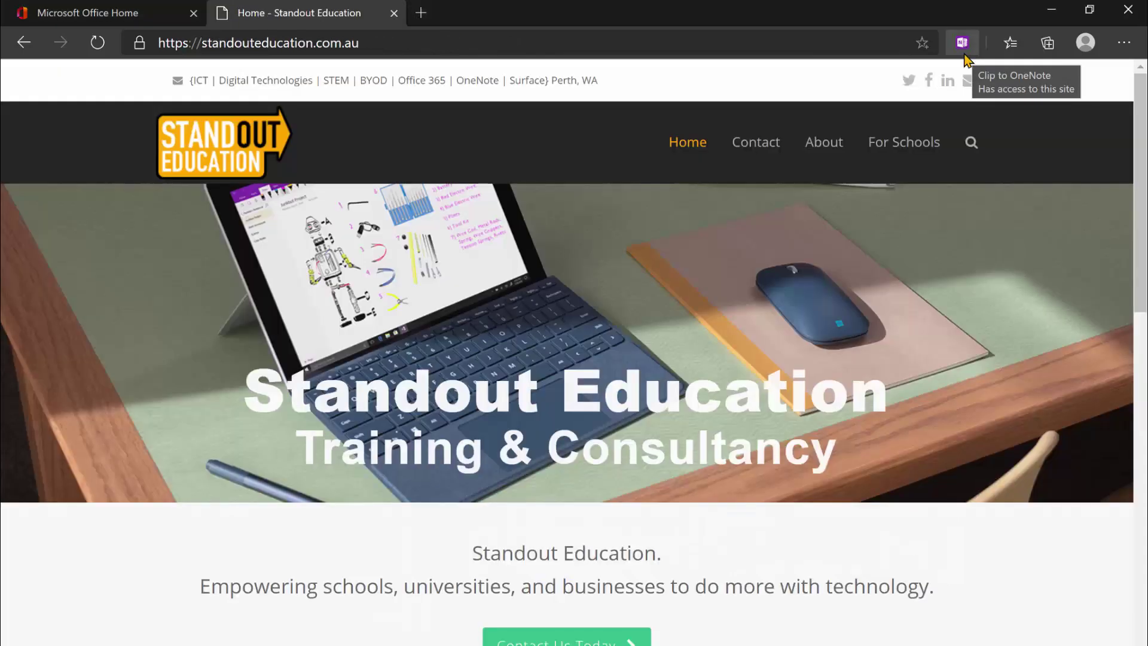
Step: Switch to the browser and start clipping the Standout Education home page to OneNote
left_click(963, 53)
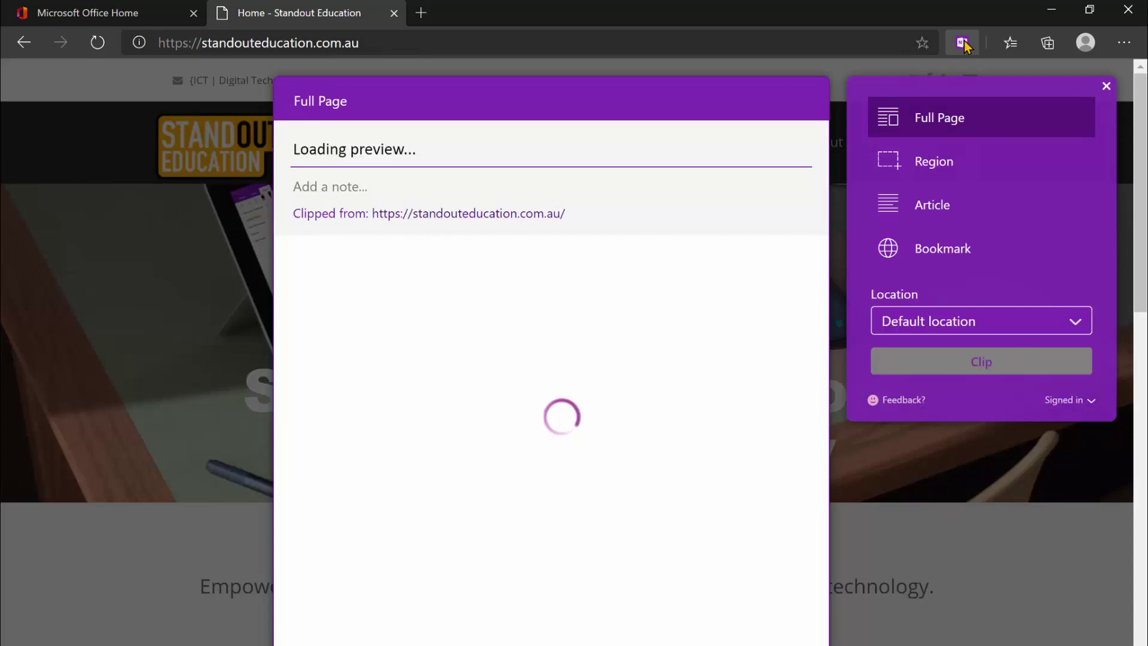